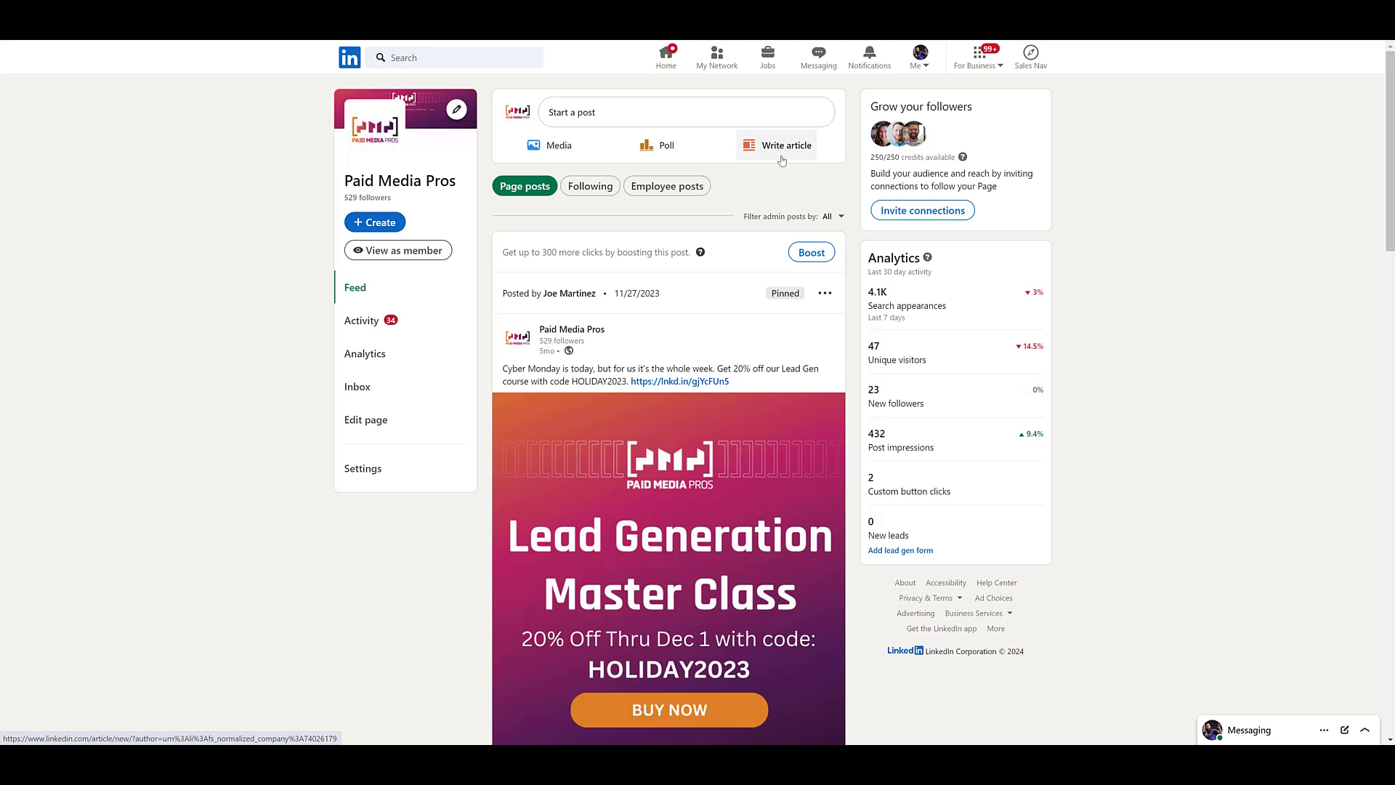
Step: Start writing a new article for the Paid Media Pros company page
click(782, 159)
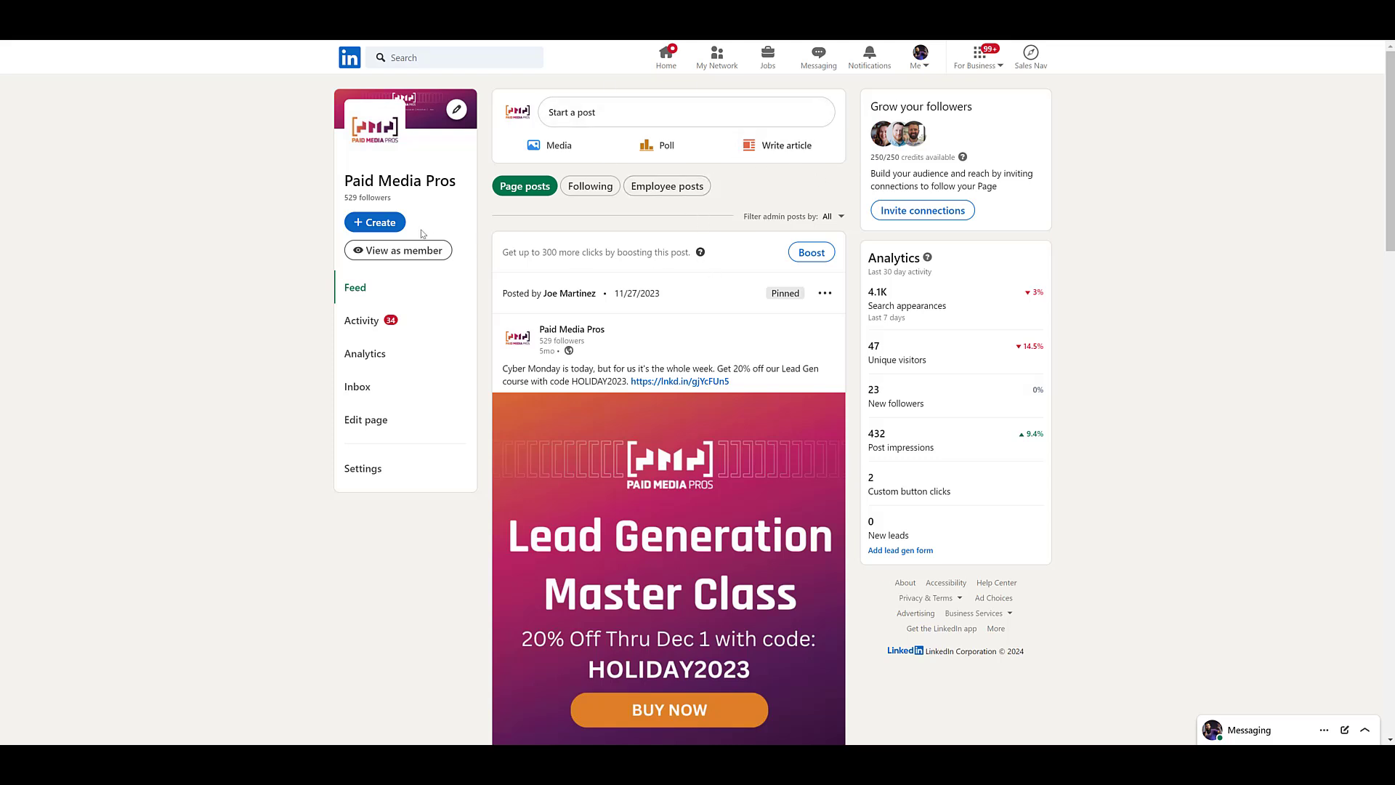
Step: Open the page's Create options, then dismiss them without choosing anything
click(391, 225)
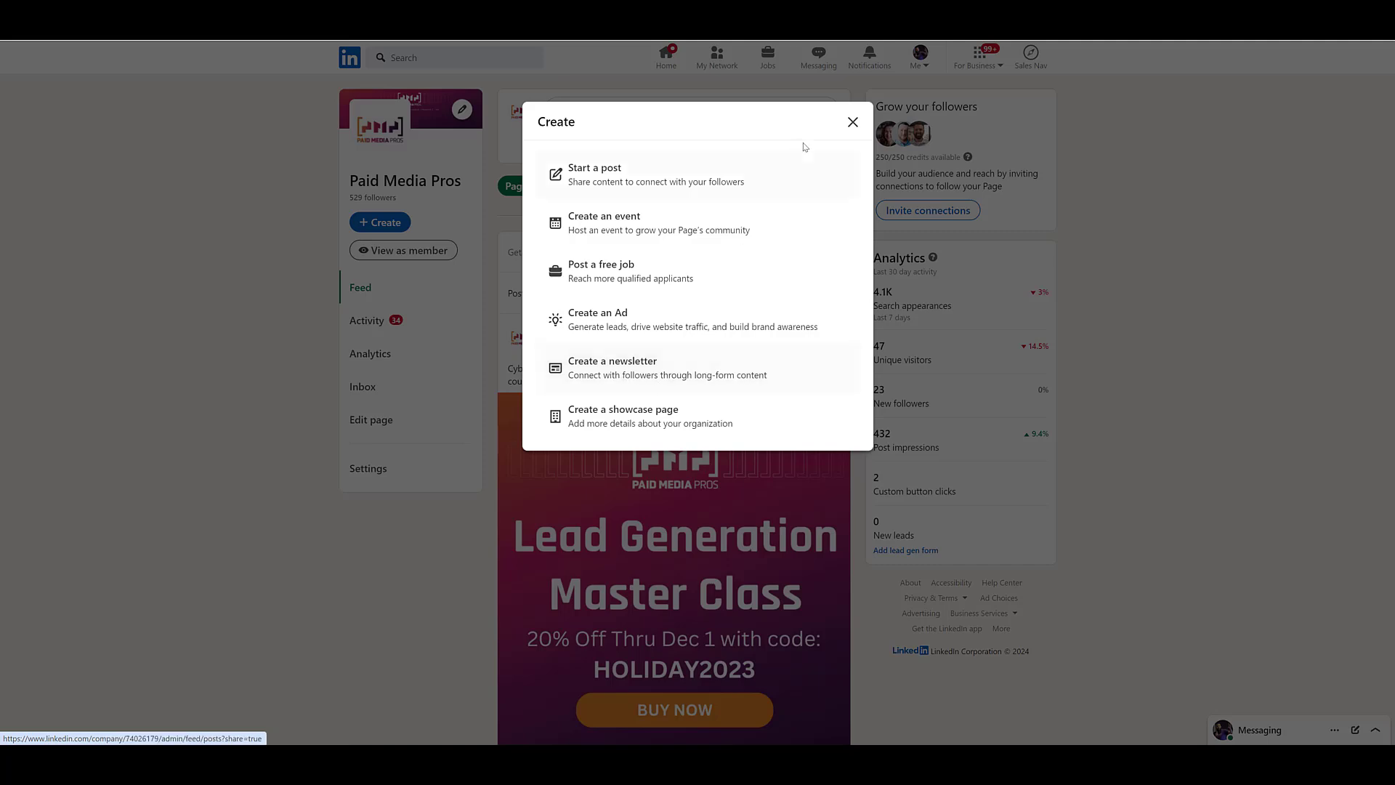
click(854, 122)
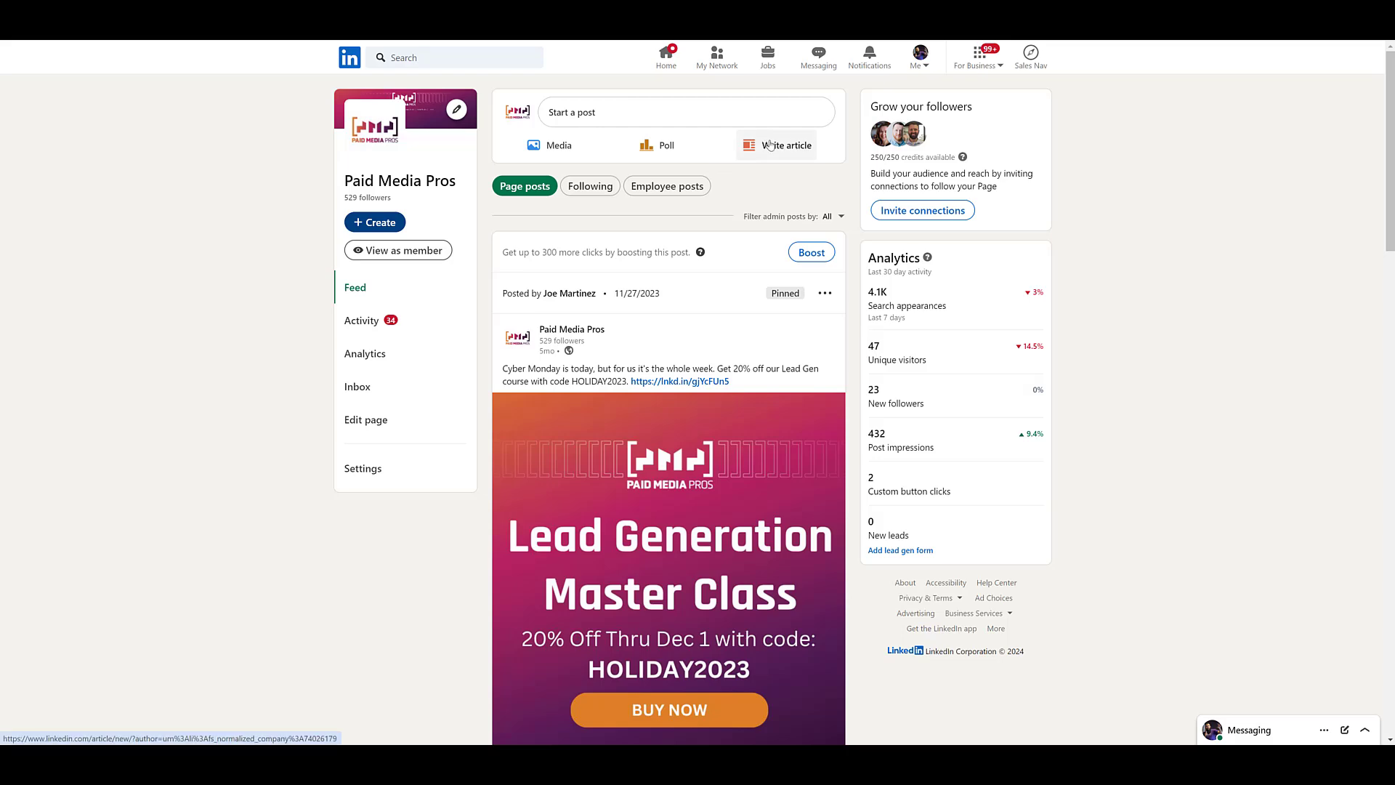
scroll(758, 217, down, 3)
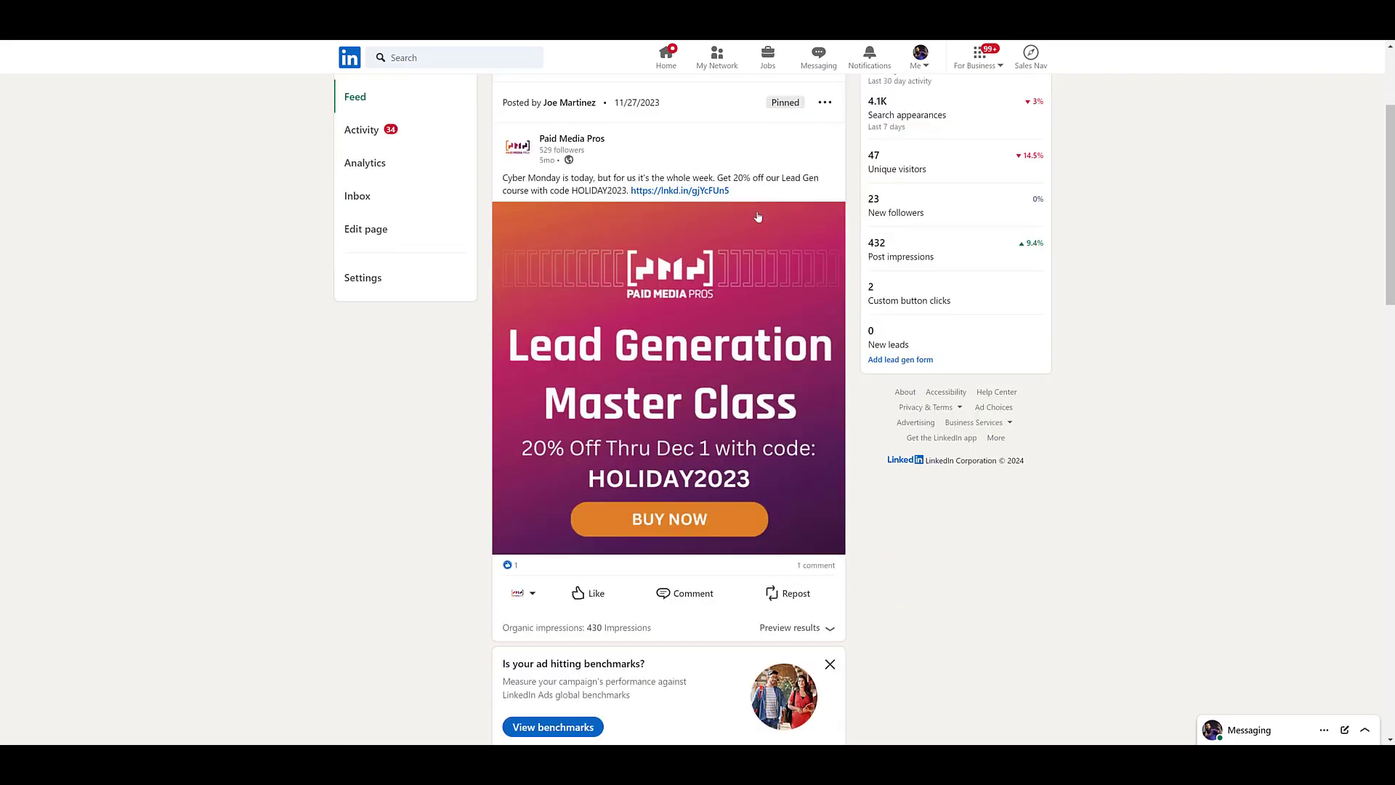
scroll(759, 217, down, 7)
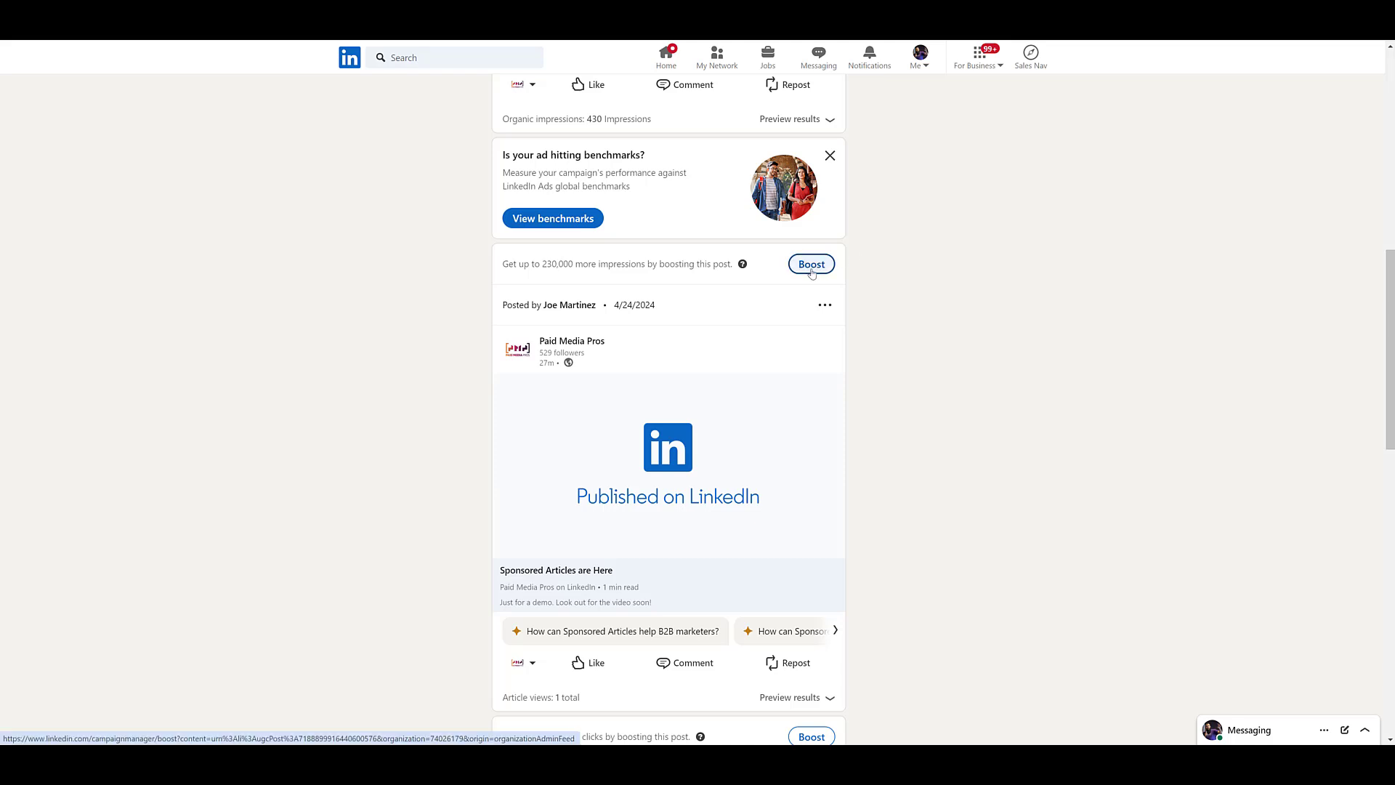
Step: Review the boost objective and settings for the 'Sponsored Articles are Here' post without boosting
click(811, 265)
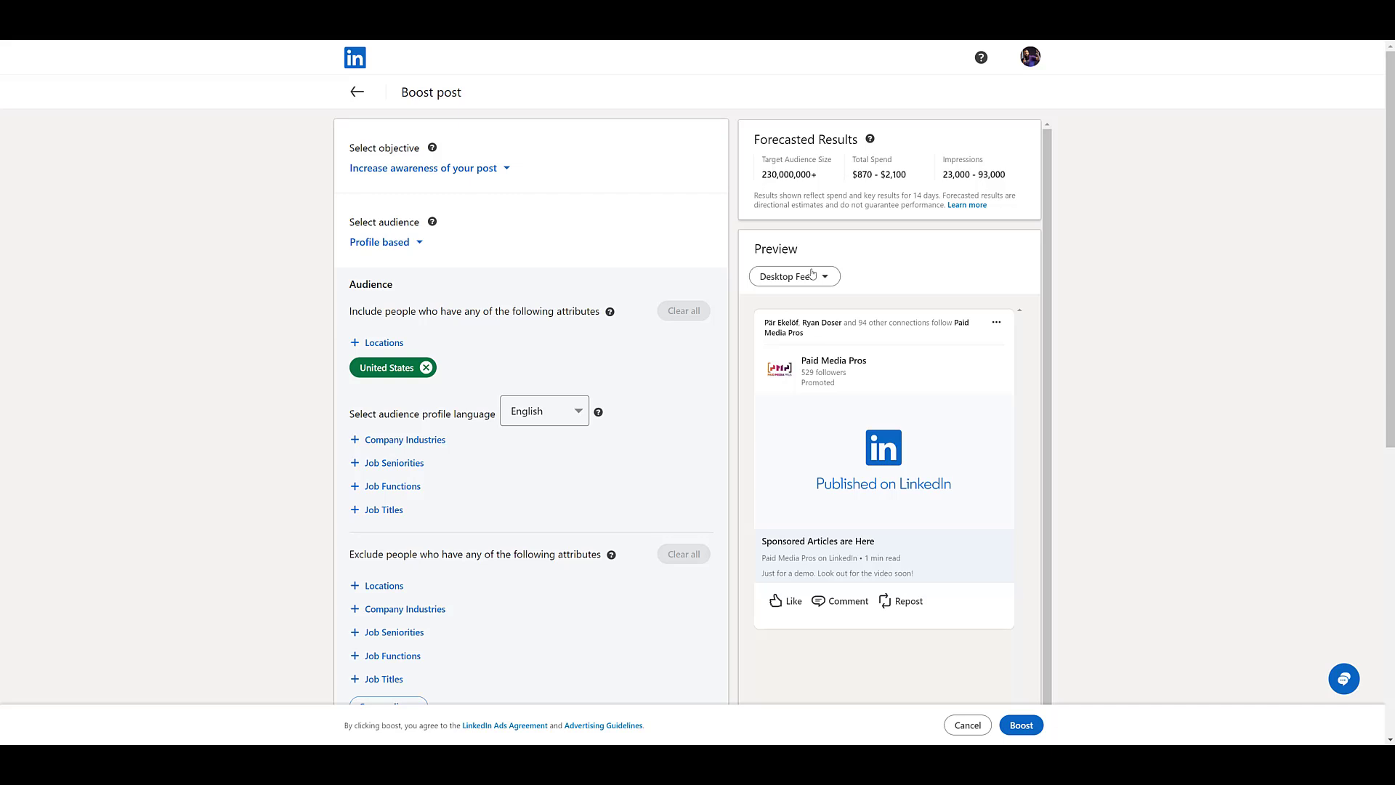
click(507, 172)
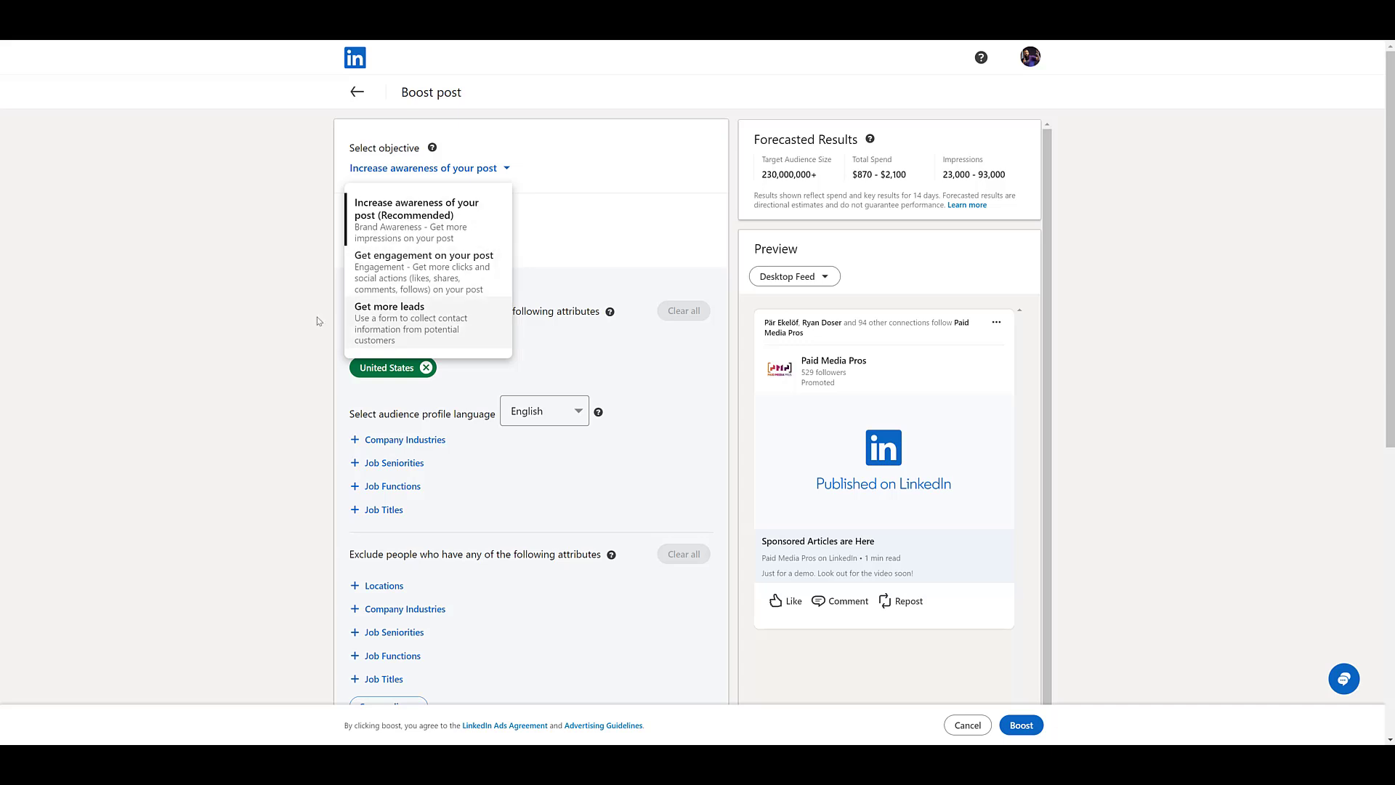
click(195, 282)
scroll(195, 282, down, 2)
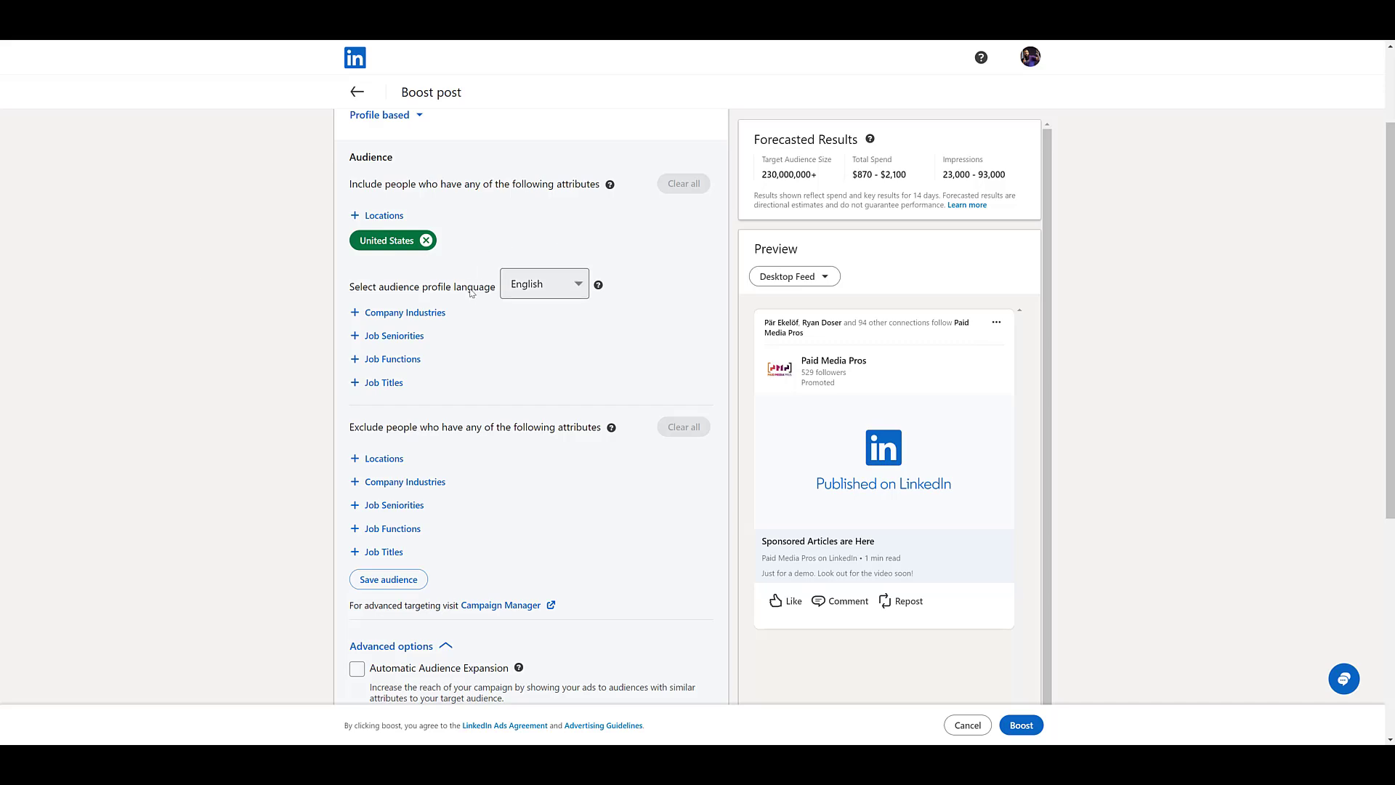
scroll(471, 297, down, 1)
scroll(471, 298, down, 1)
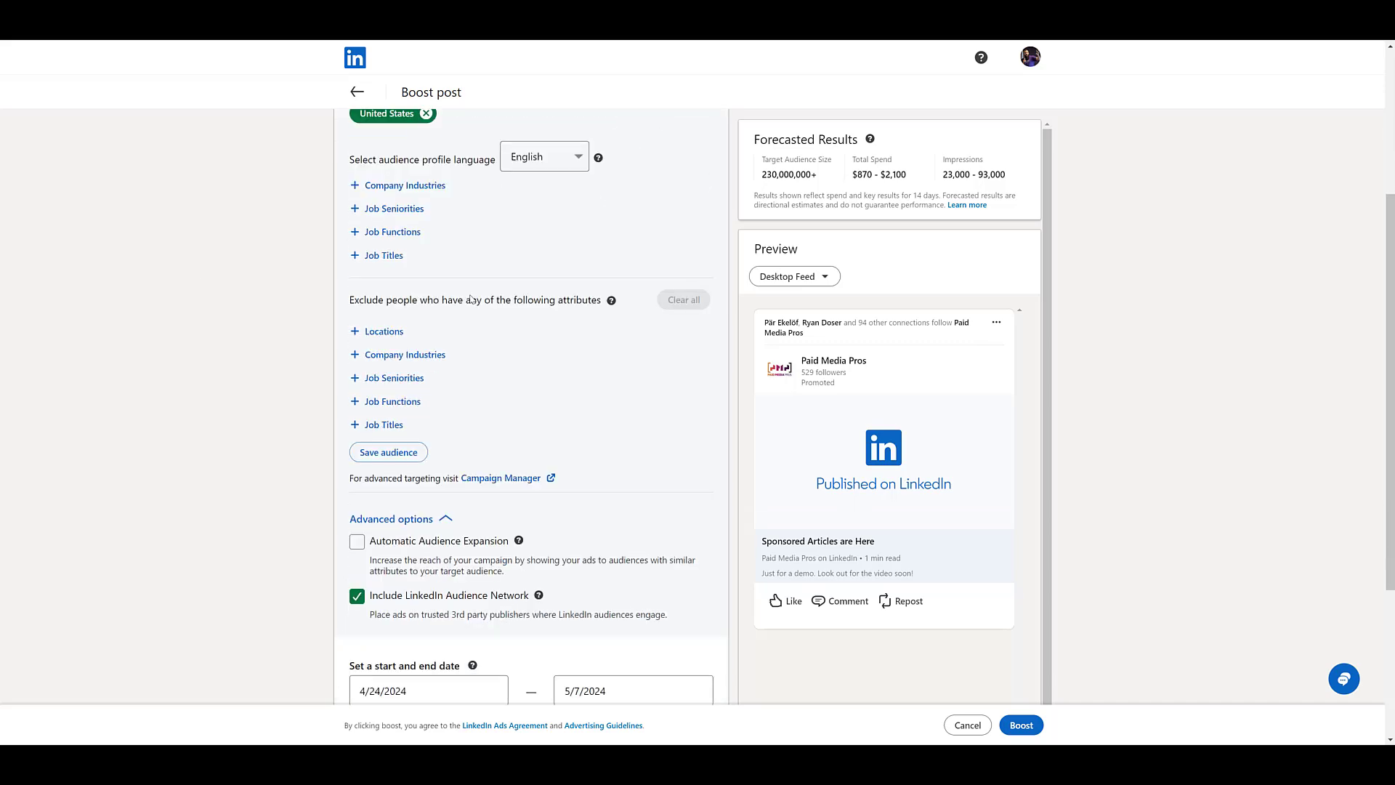
scroll(469, 298, up, 3)
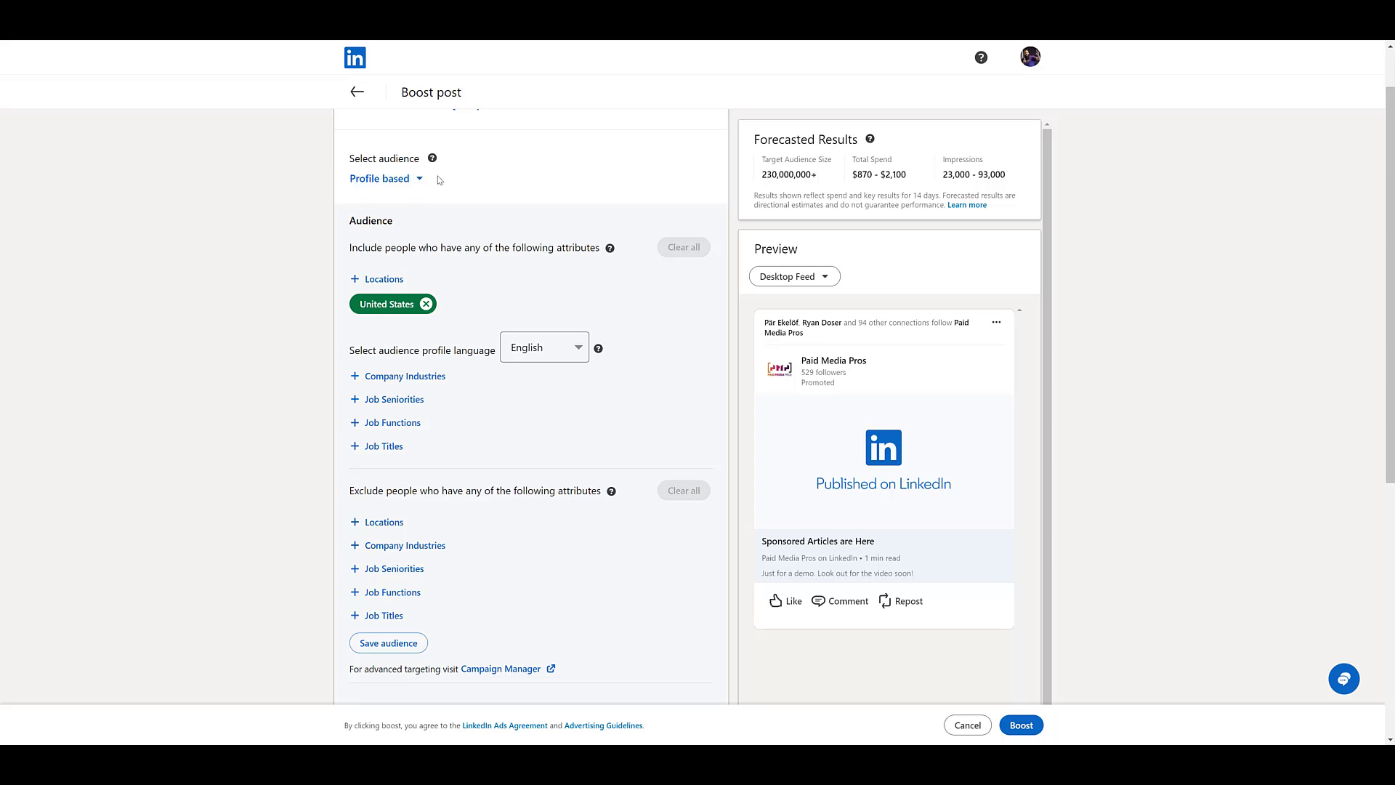
scroll(330, 314, down, 4)
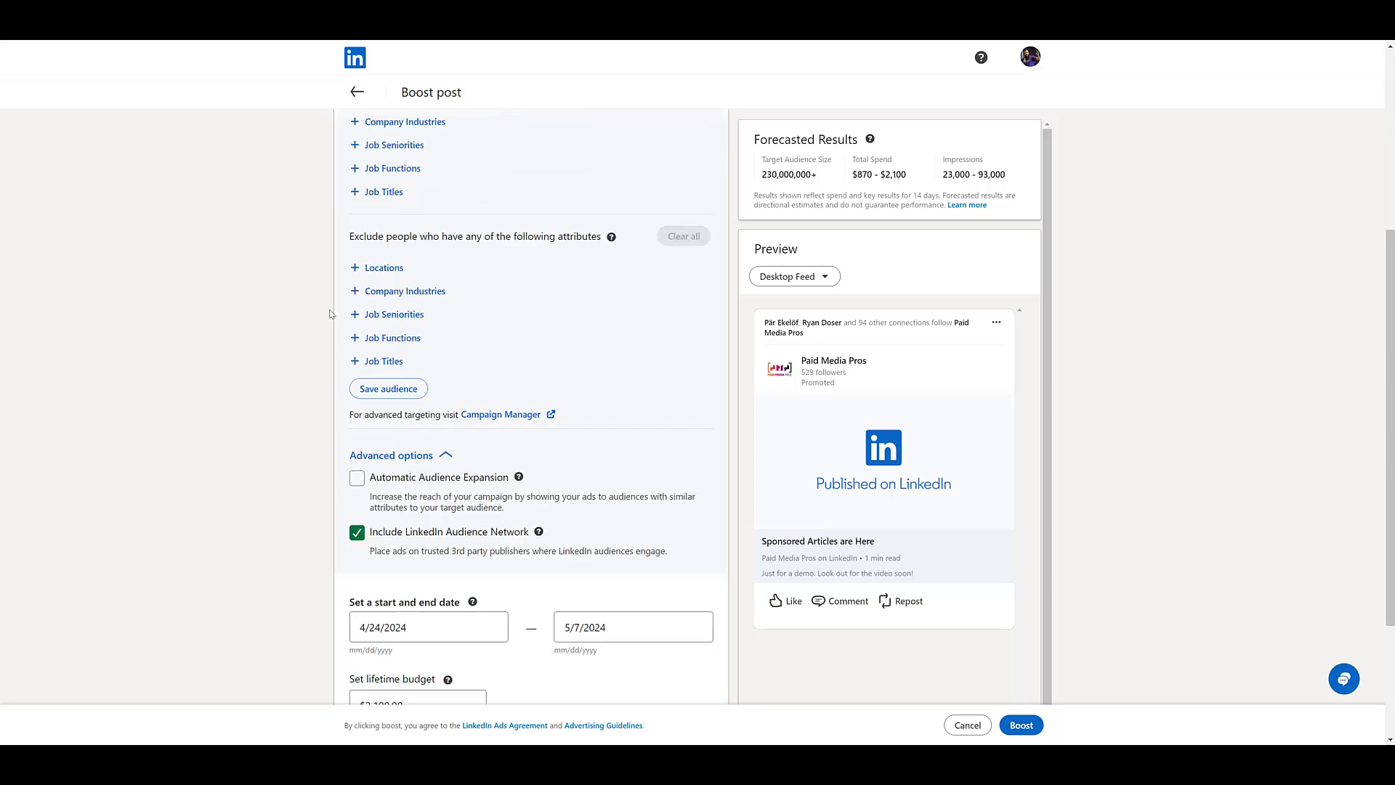
scroll(329, 314, down, 3)
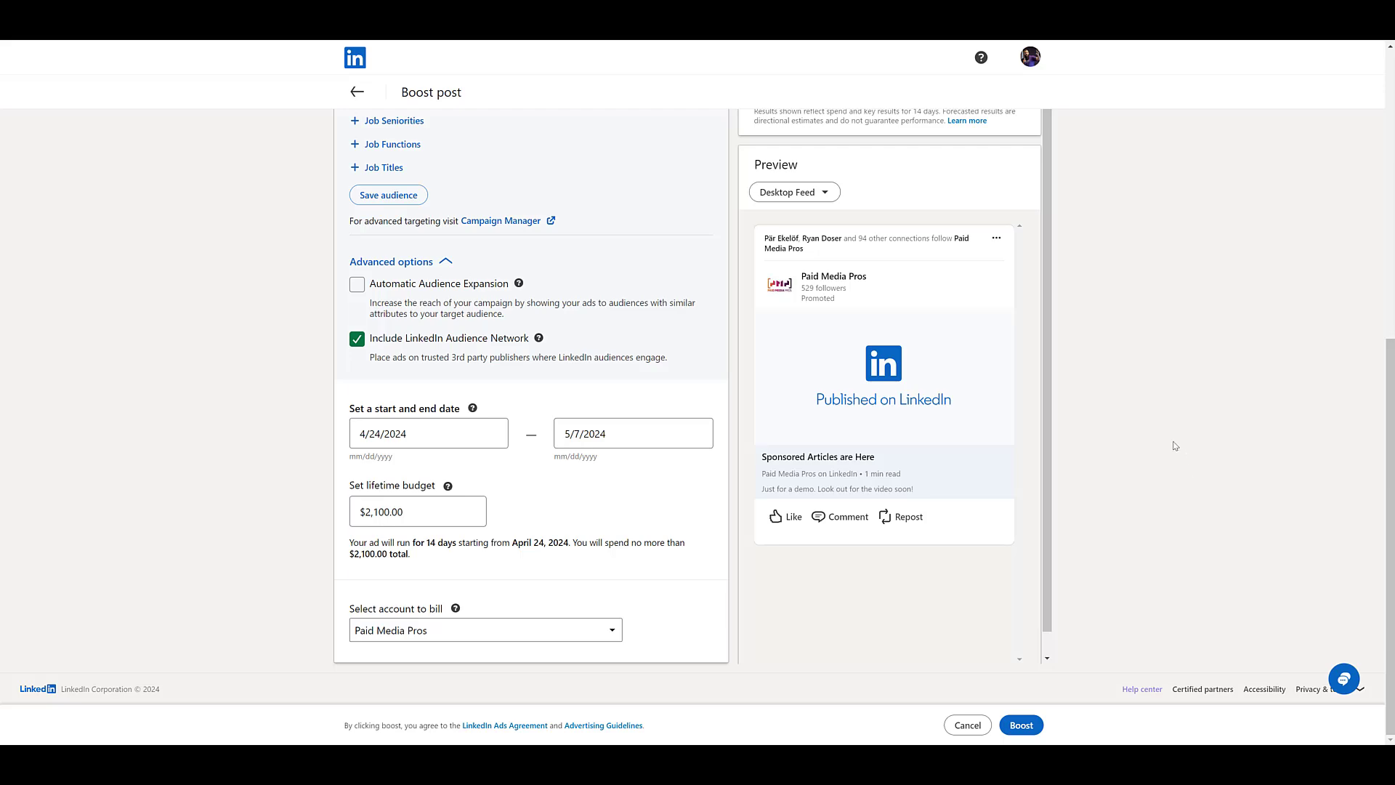
scroll(1175, 445, up, 7)
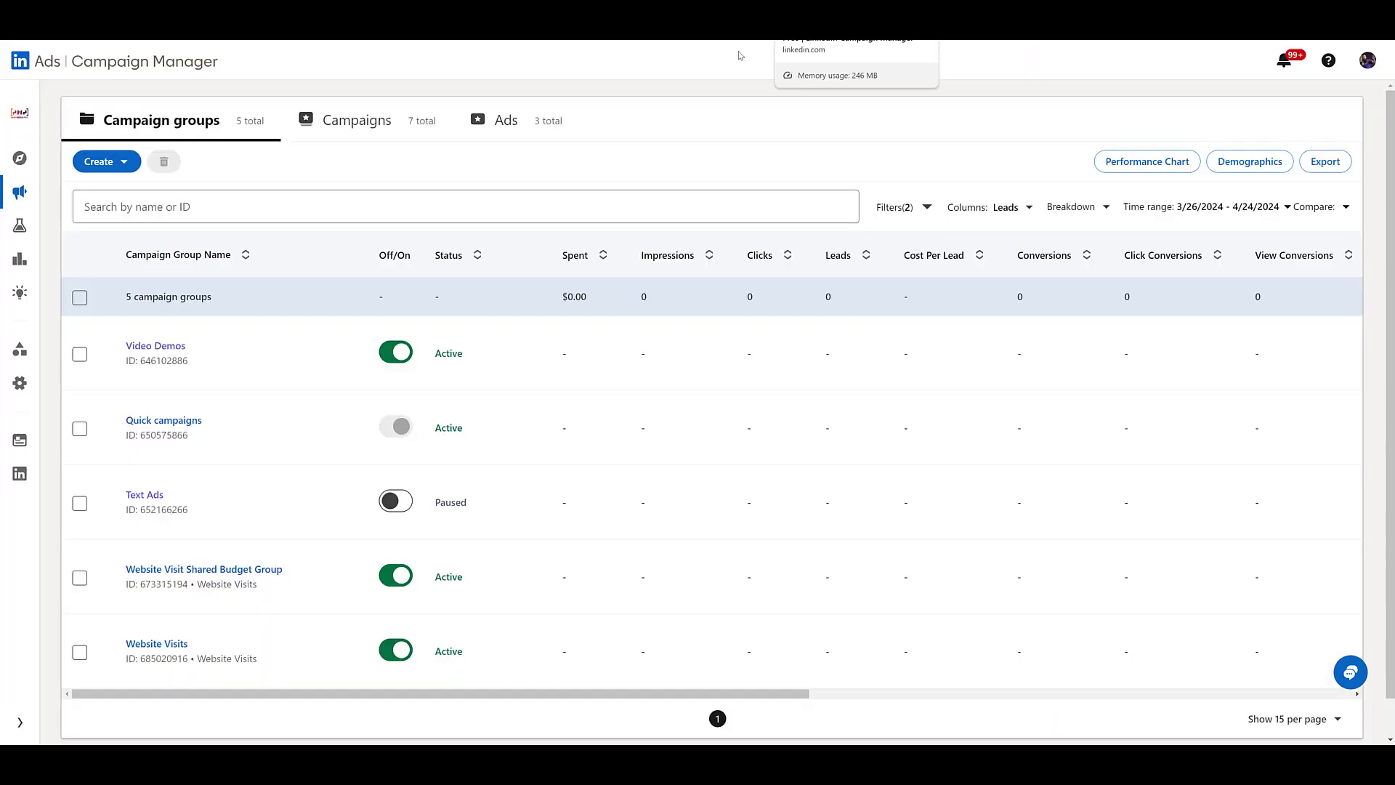
Step: Start a new campaign in the Video Demos campaign group
click(166, 346)
click(129, 165)
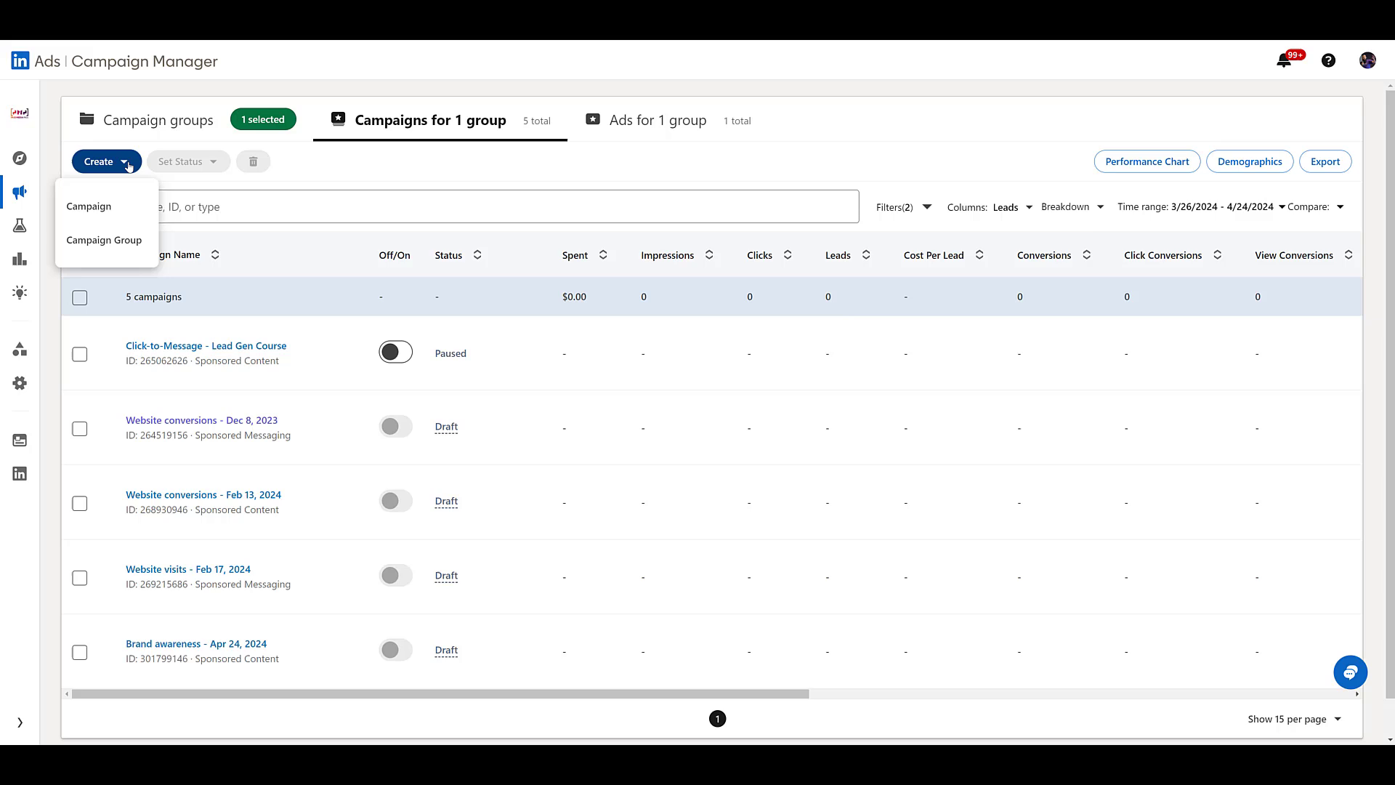
click(114, 206)
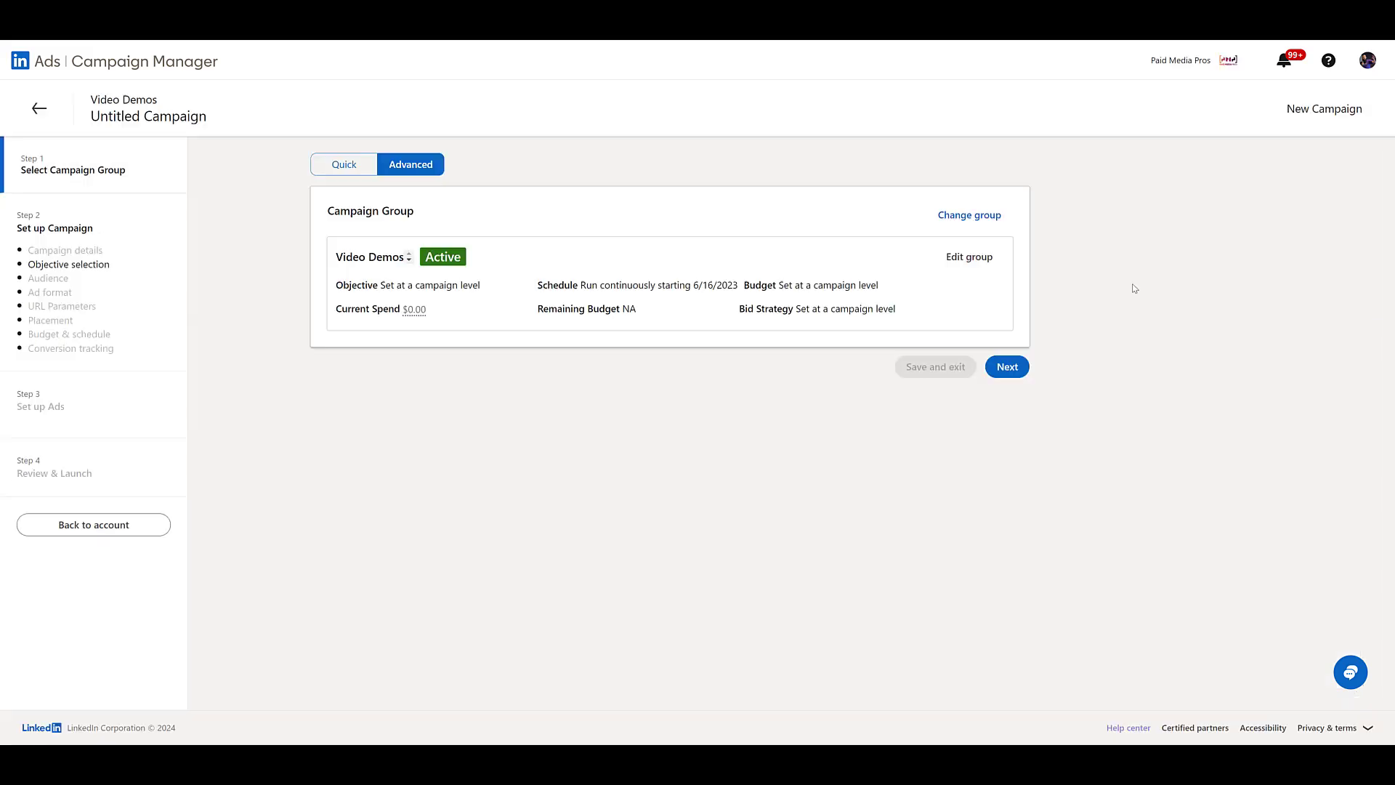
click(1008, 367)
Step: Name the campaign 'Sponsored Articles' and set its objective to Brand awareness
click(494, 257)
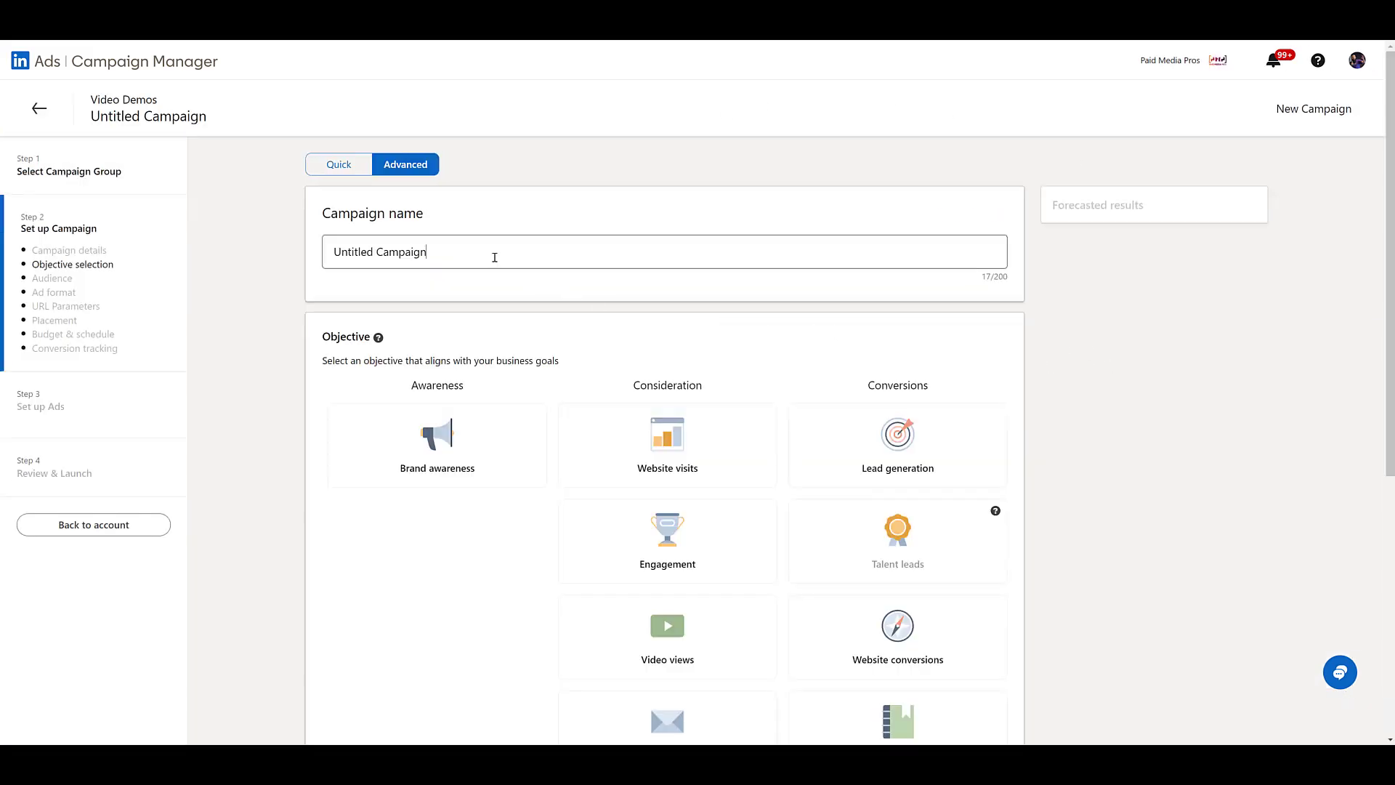
key(ctrl+a)
text(Sponsored Articles)
scroll(221, 256, down, 2)
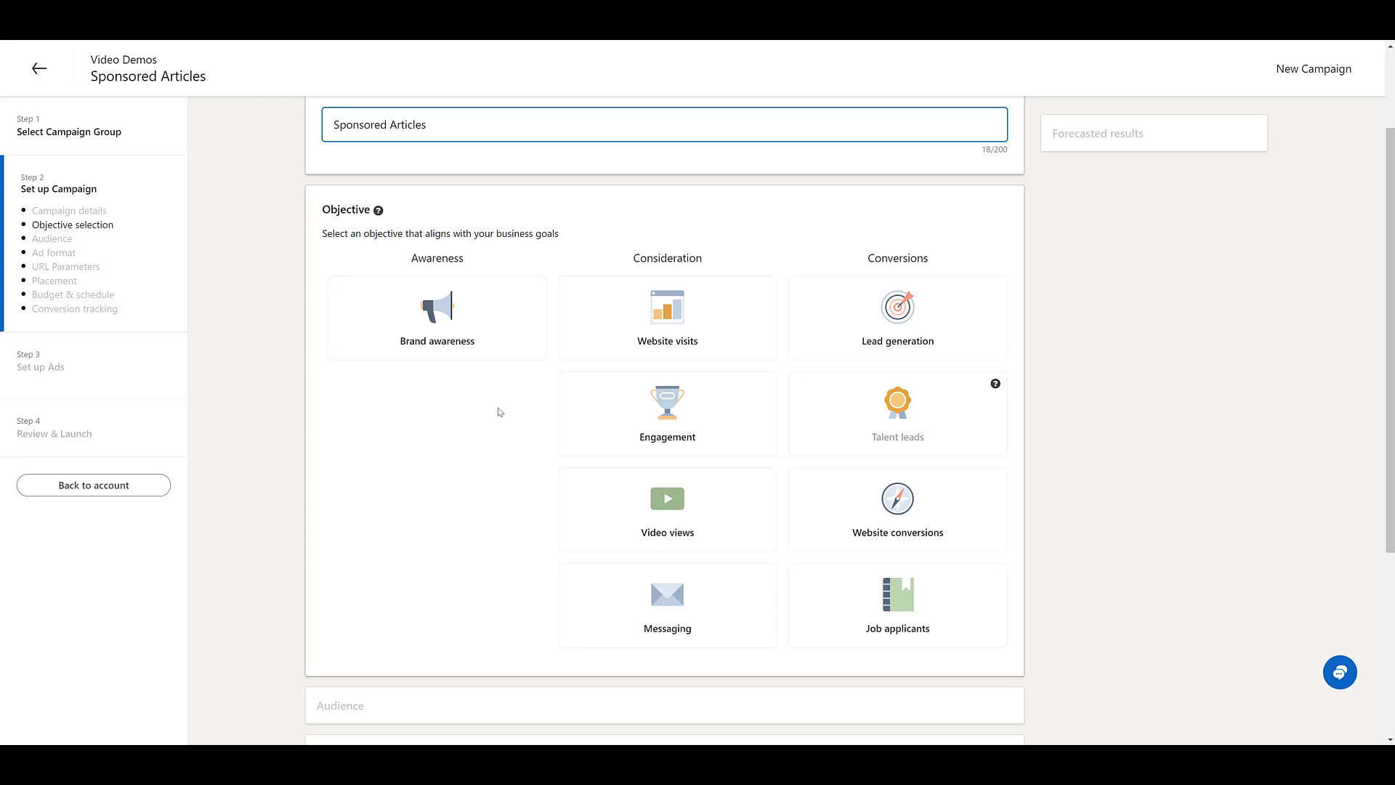
click(492, 345)
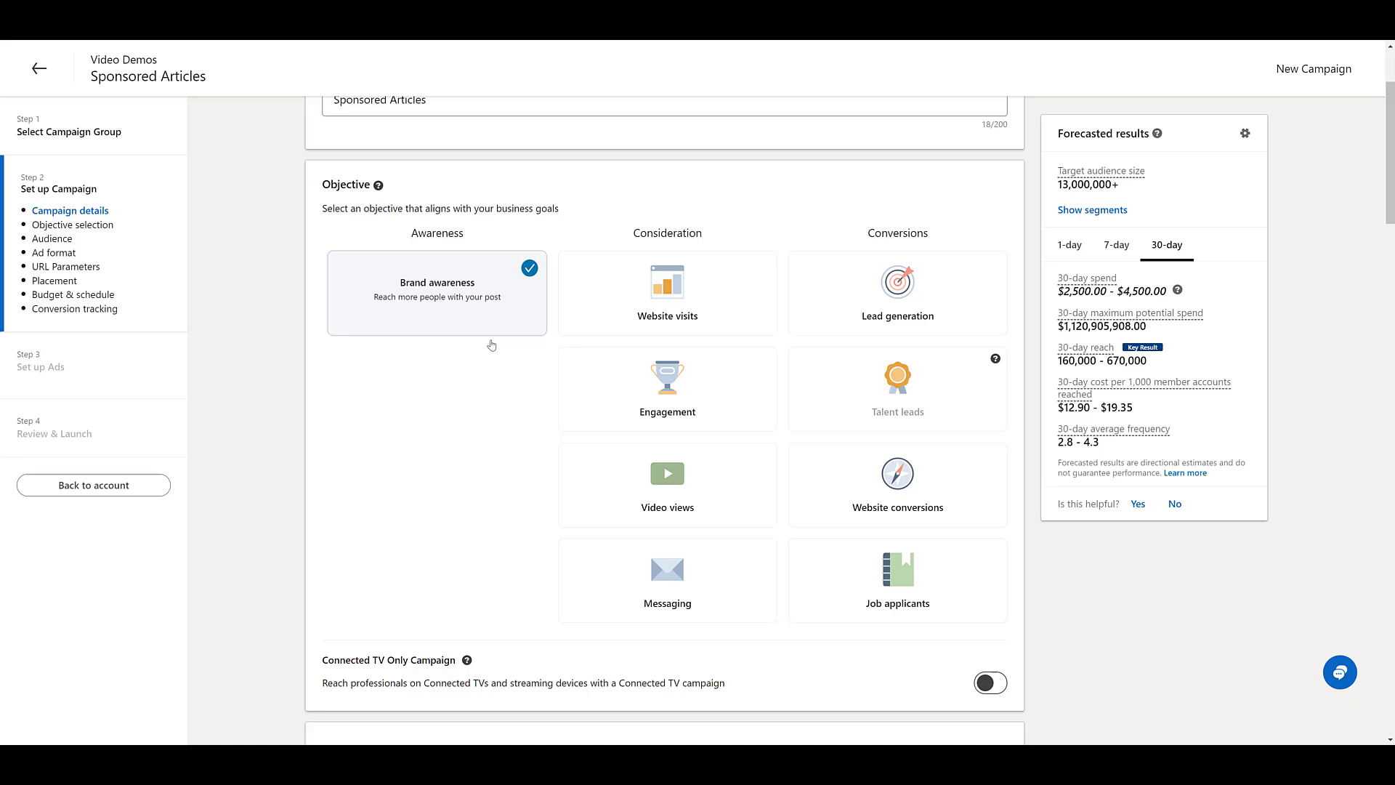
Step: Uncheck Enable Audience Expansion, bringing the 30-day forecast to 120,000–510,000
scroll(489, 342, down, 4)
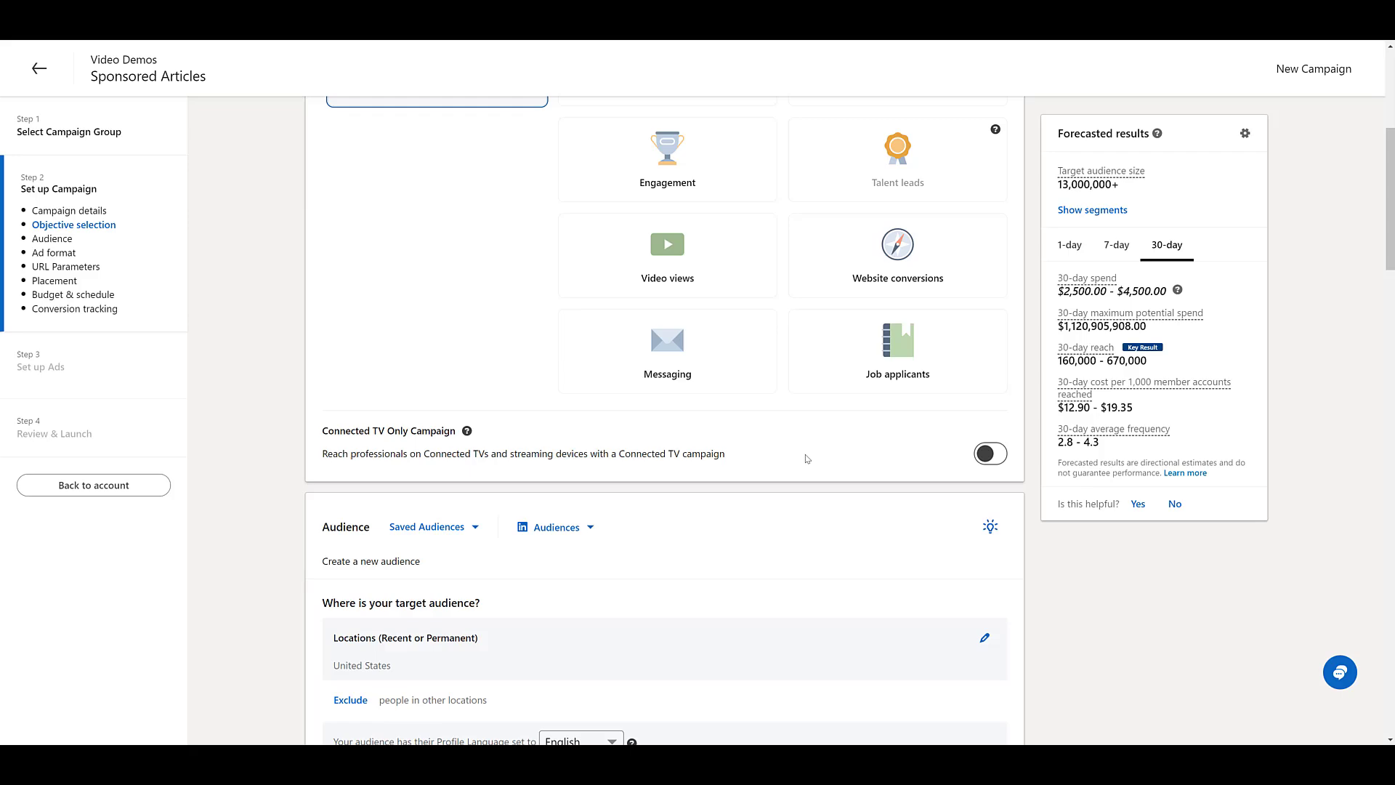
scroll(805, 458, down, 5)
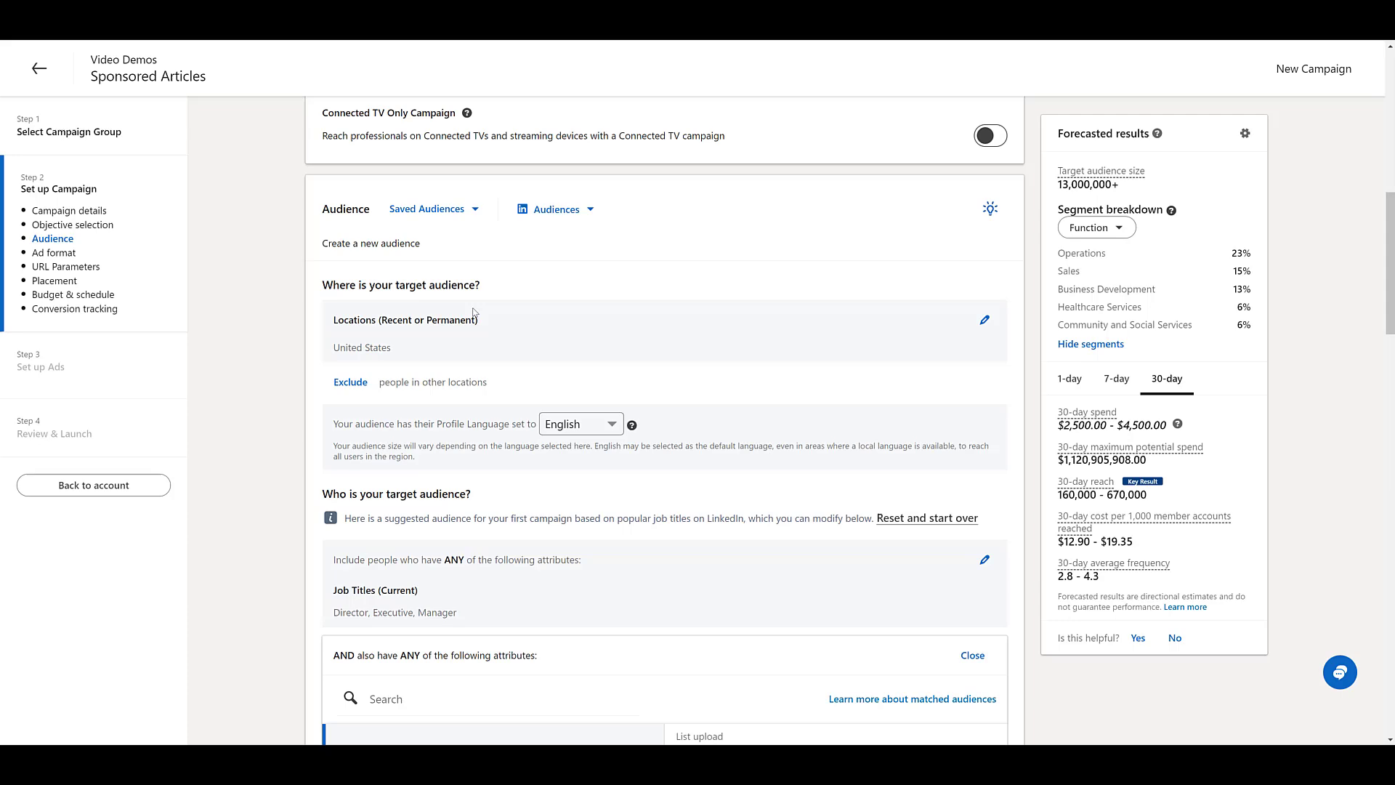
scroll(469, 311, down, 5)
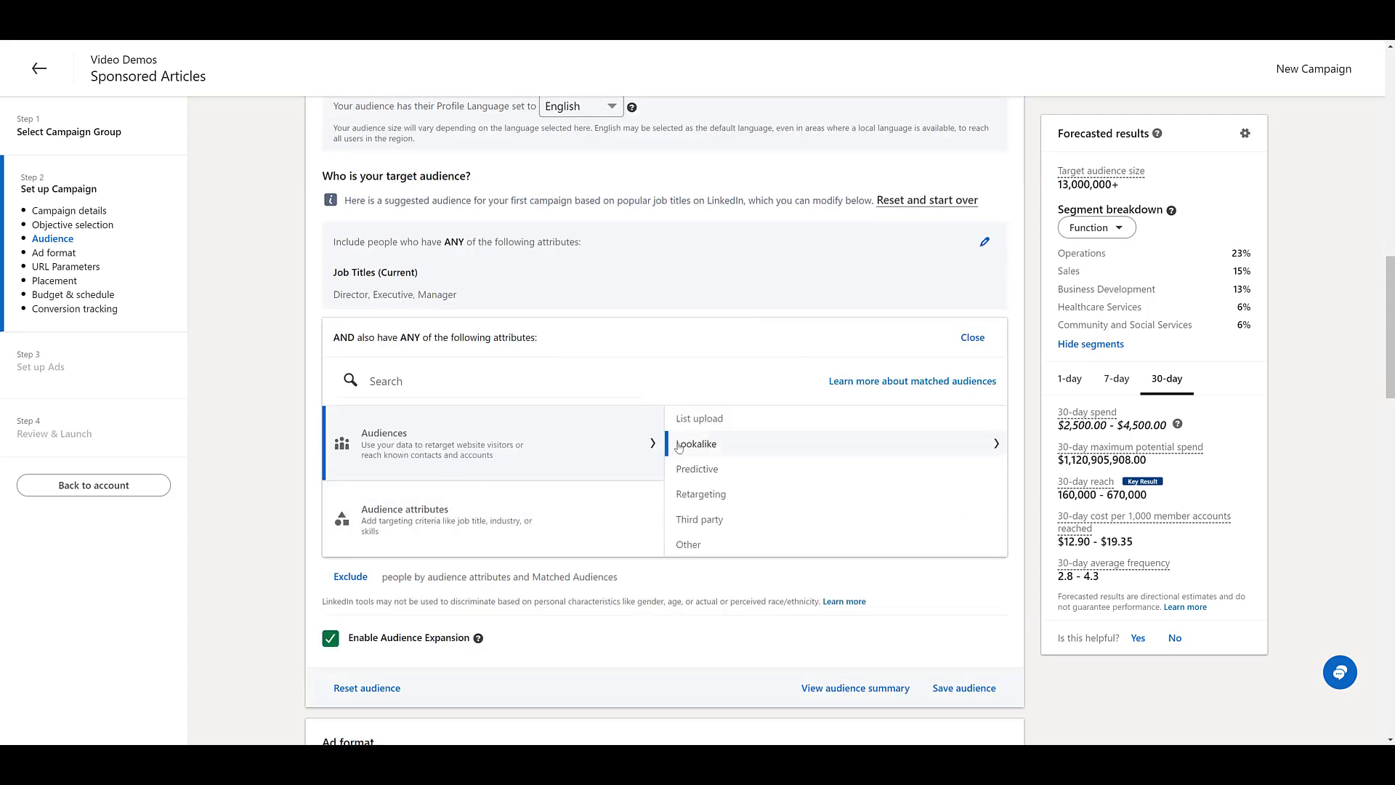
click(330, 640)
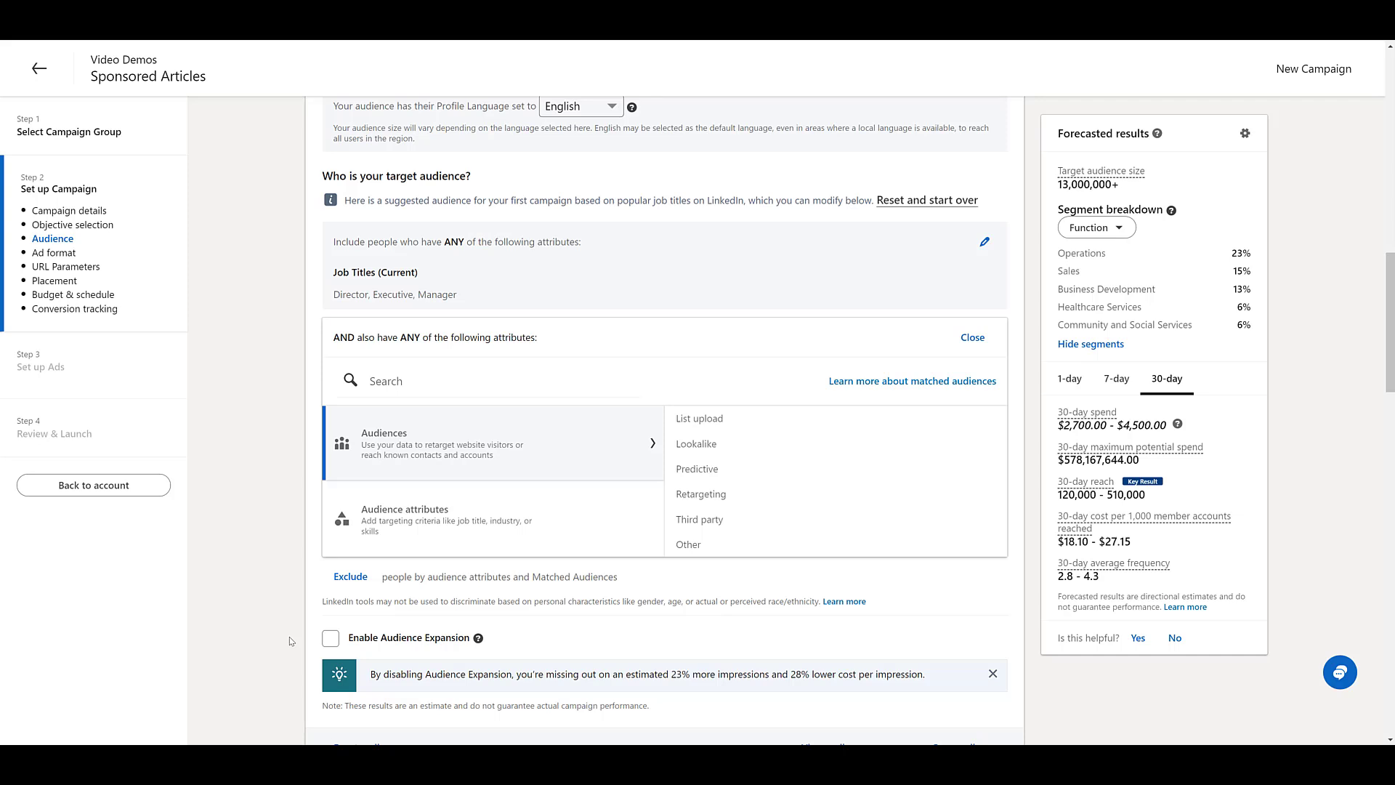
scroll(320, 440, down, 4)
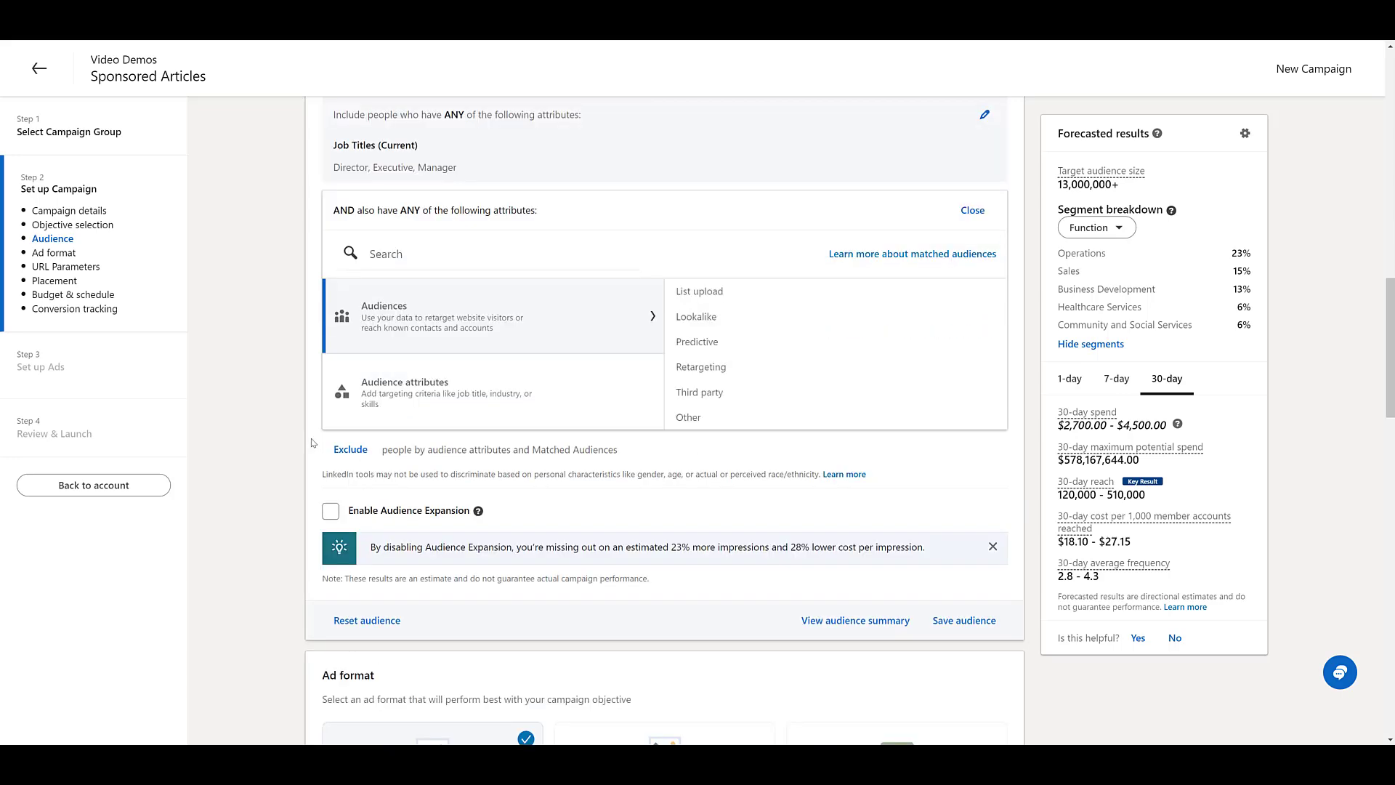
scroll(313, 442, down, 5)
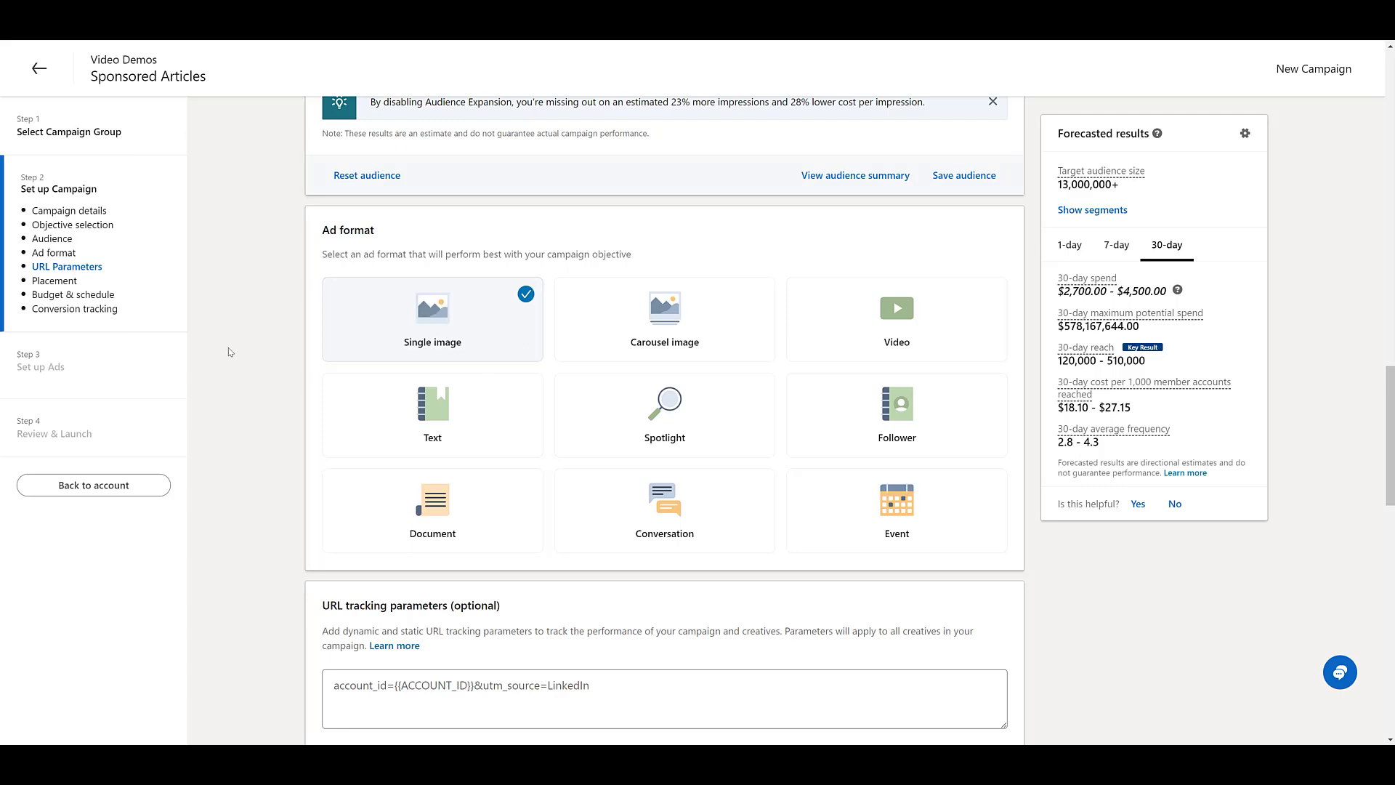
scroll(235, 346, down, 6)
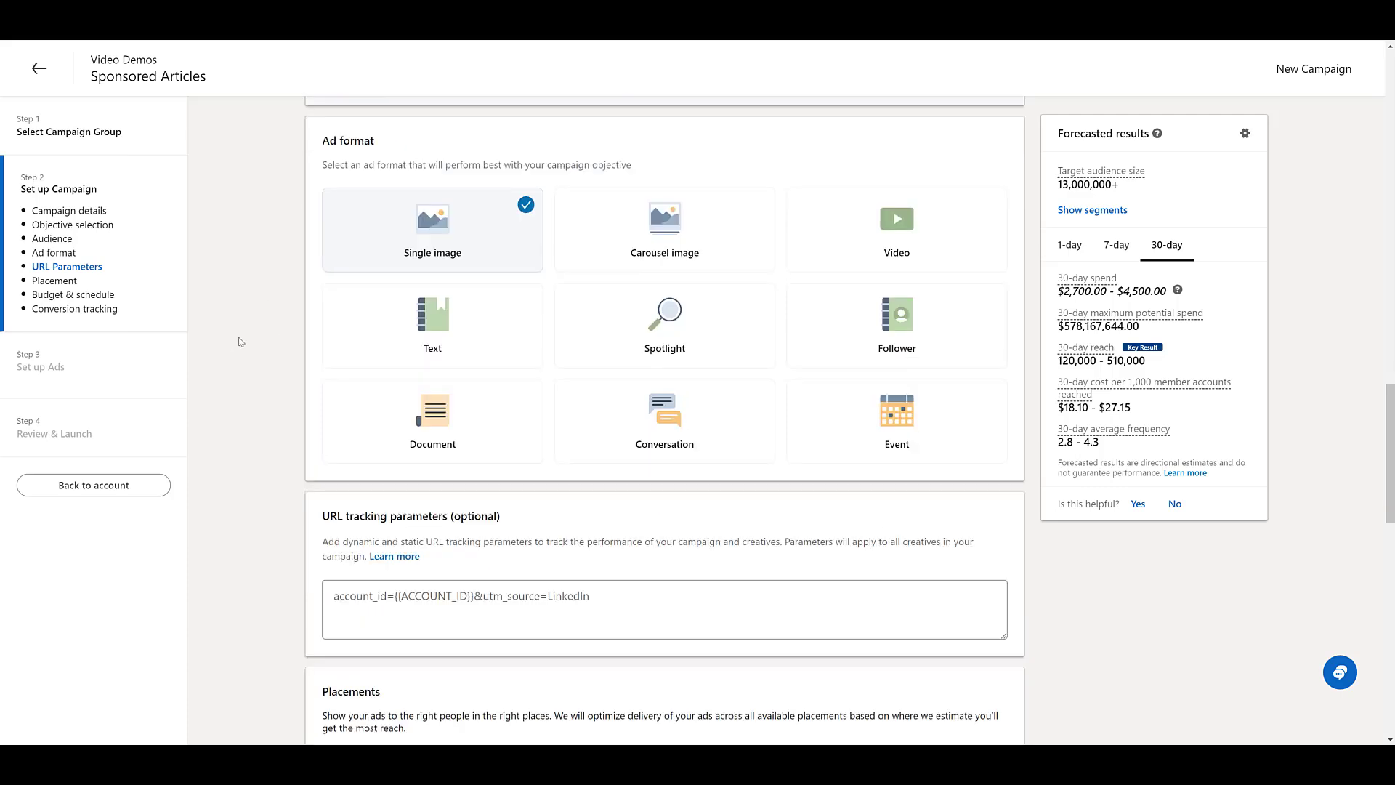
scroll(241, 342, down, 3)
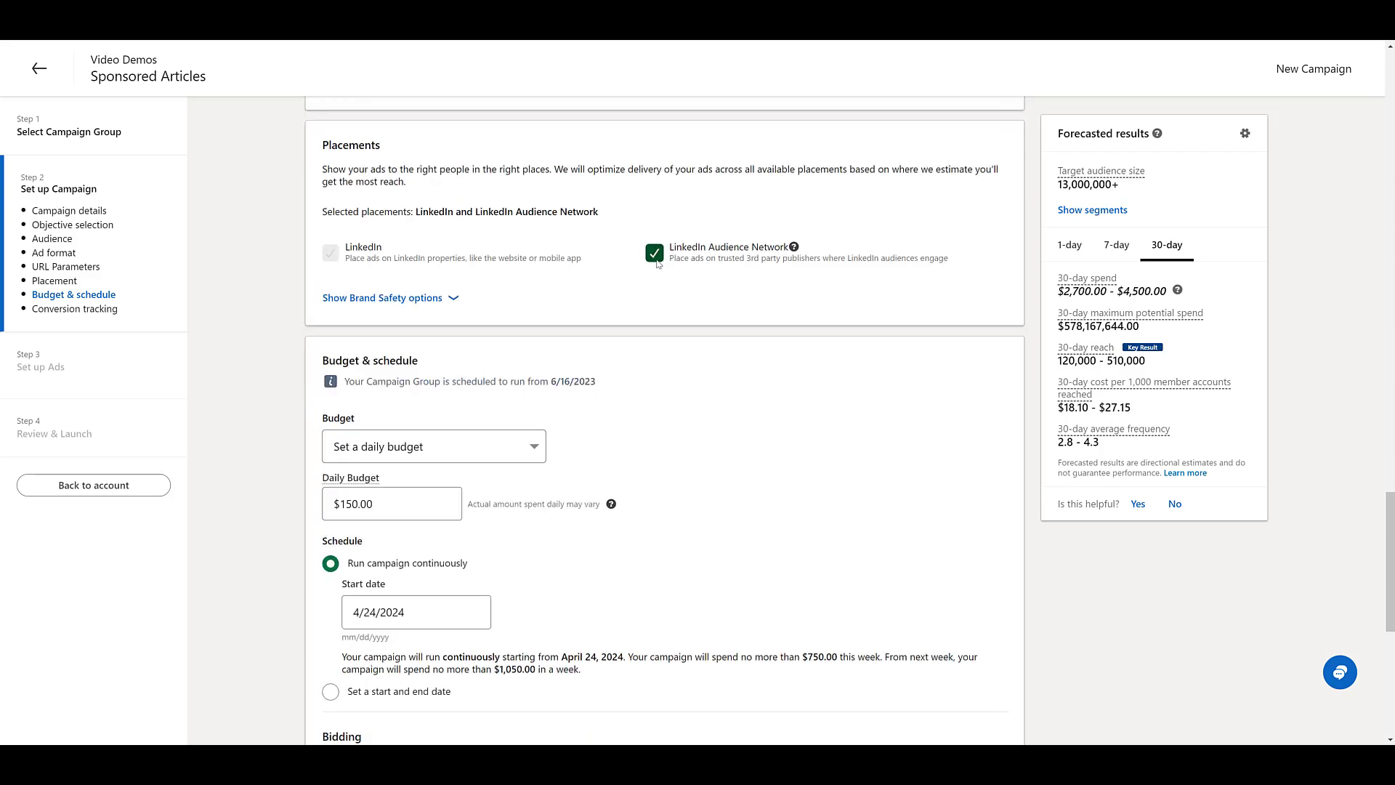
Step: Turn off LinkedIn Audience Network placement and save the campaign setup
click(656, 260)
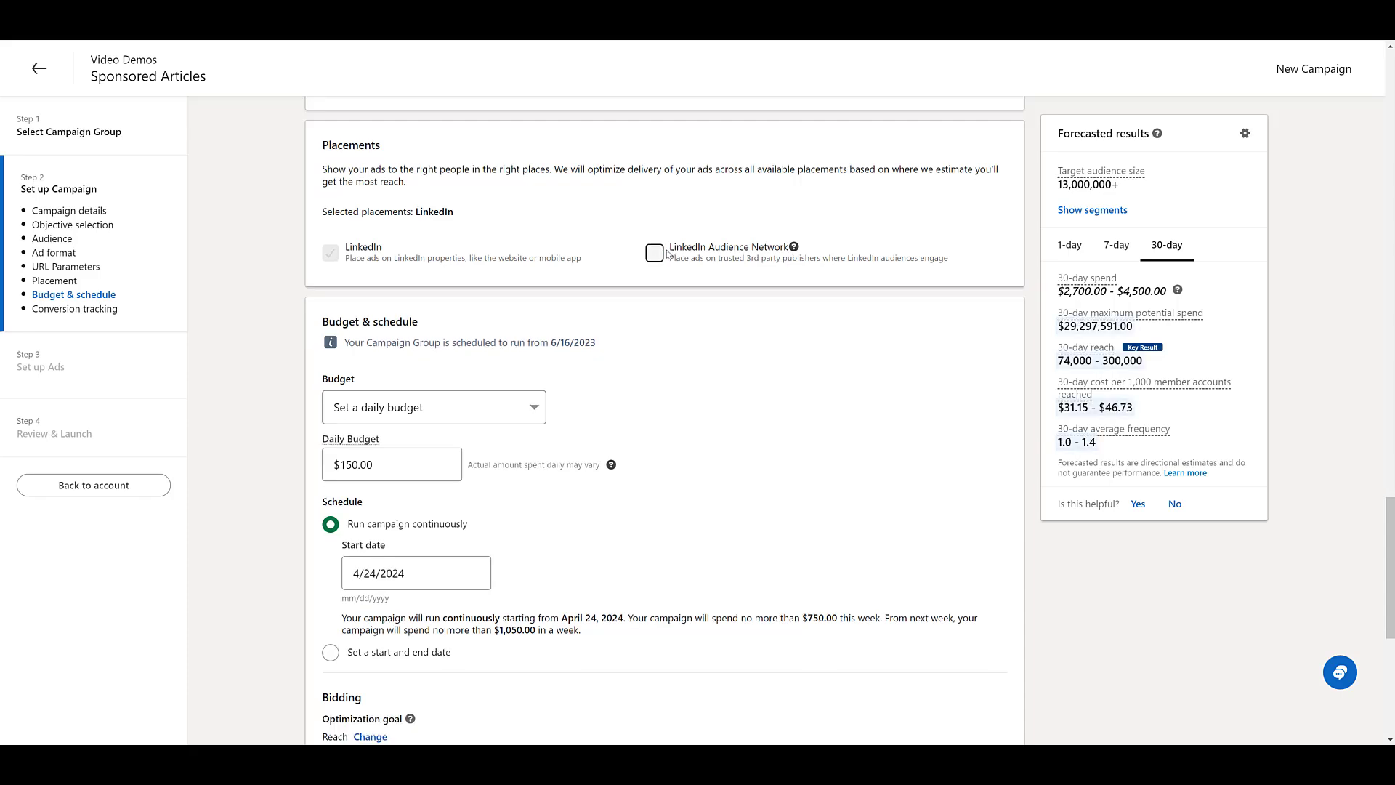
scroll(632, 262, down, 4)
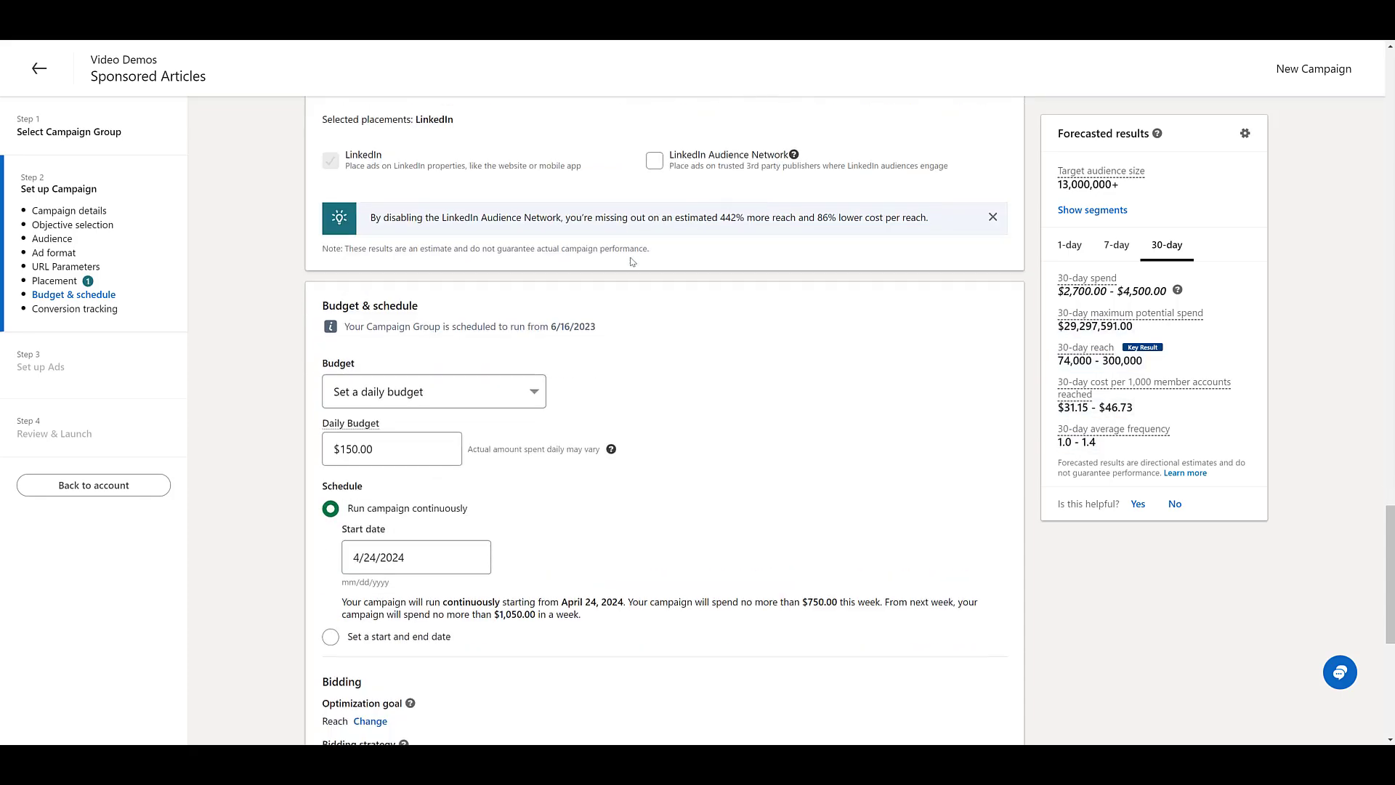
scroll(632, 261, down, 1)
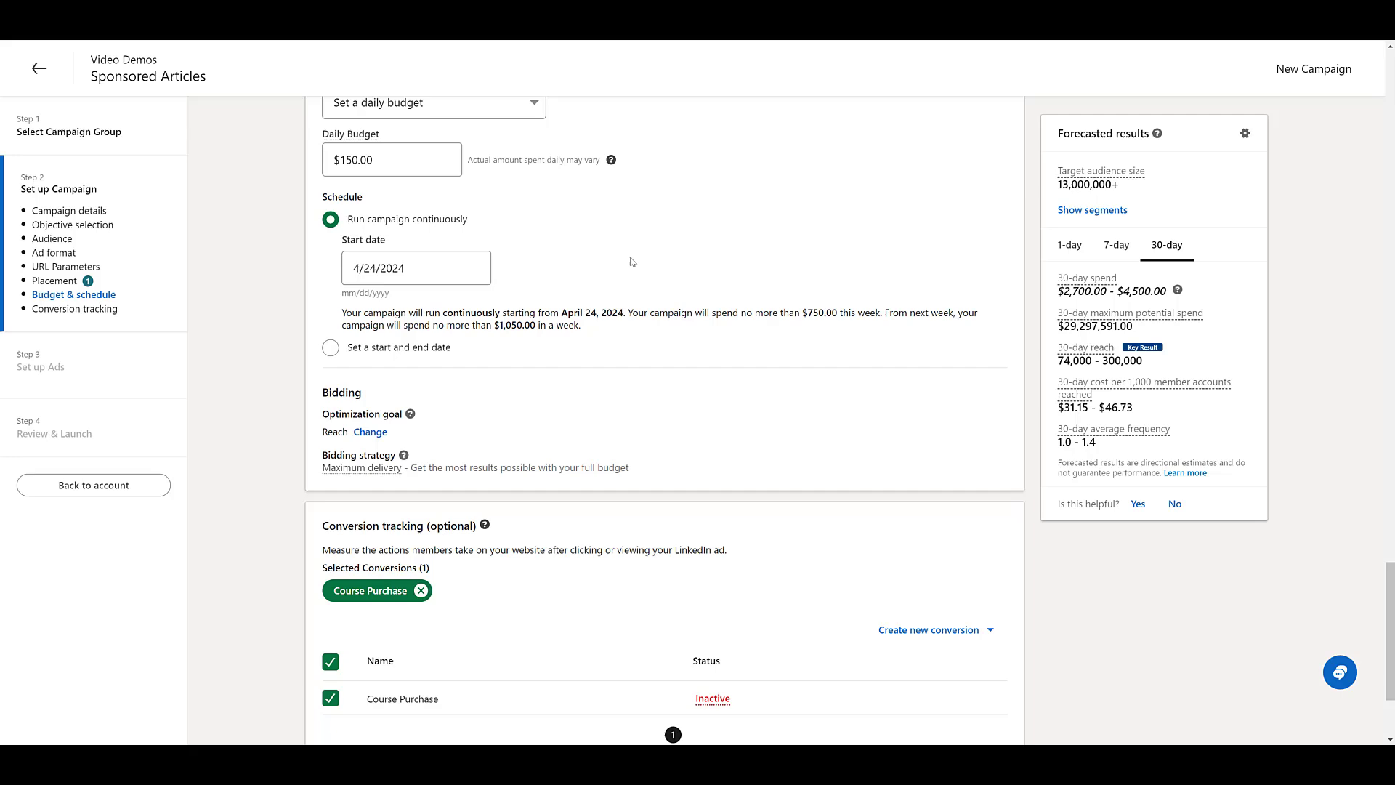
scroll(632, 262, down, 3)
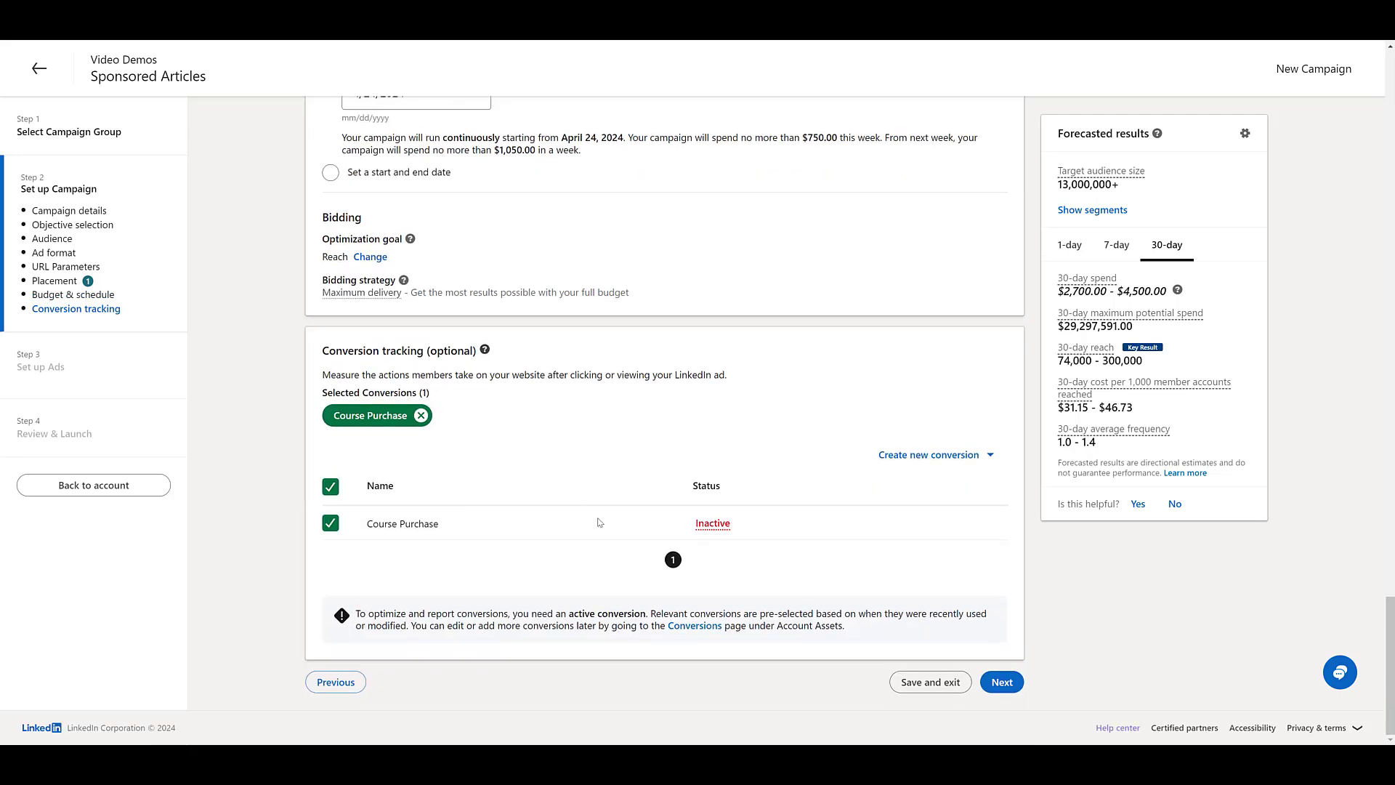
click(1002, 682)
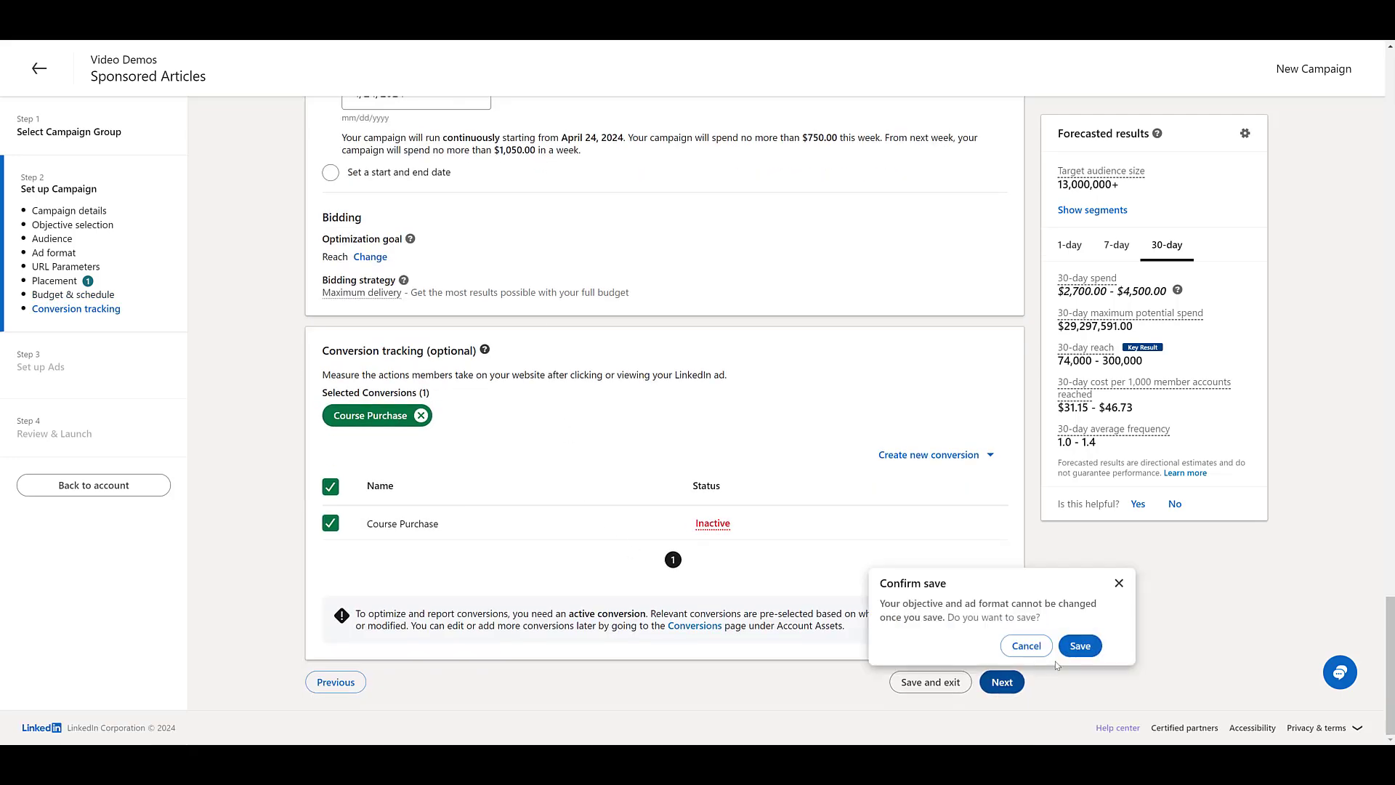
click(1080, 645)
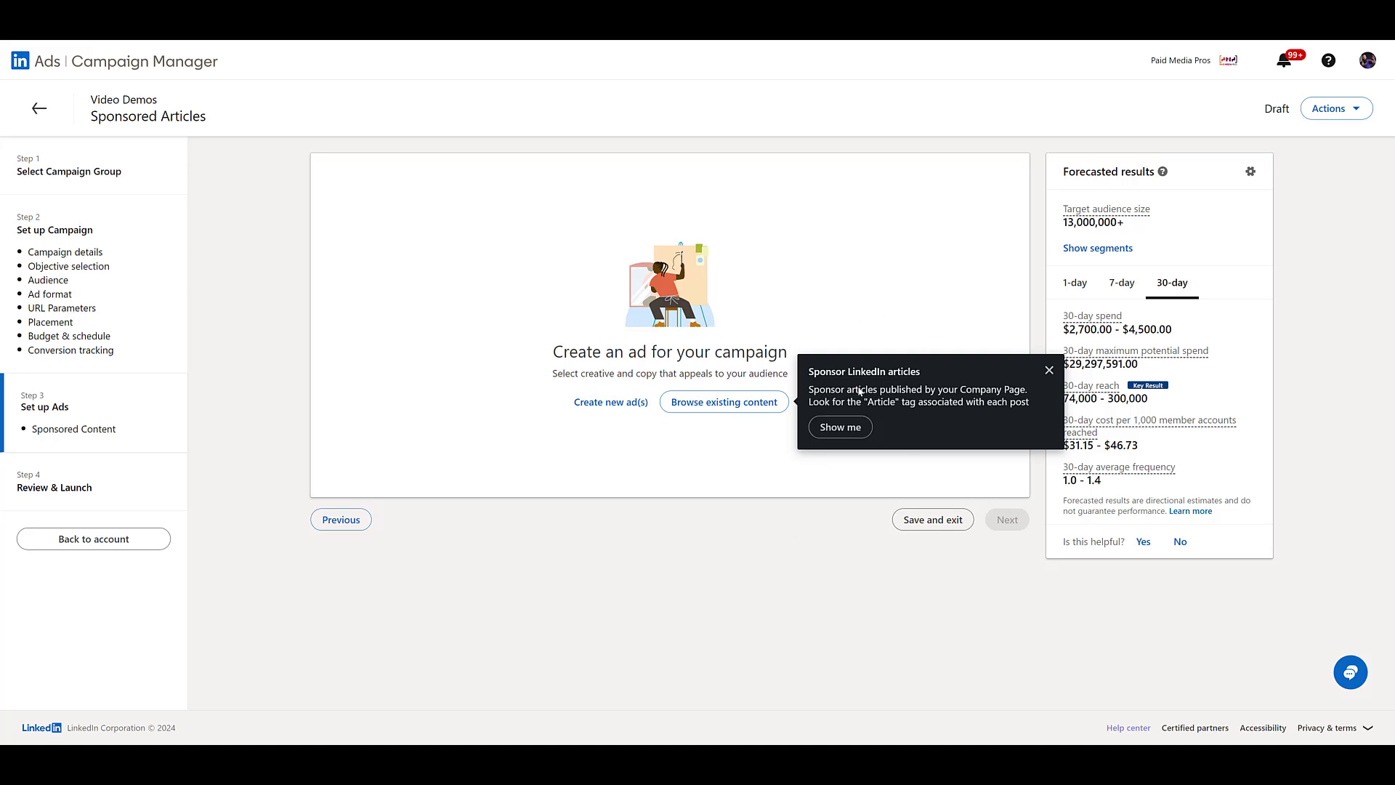
Step: Dismiss the Sponsor LinkedIn articles tip and browse existing content for the ad
click(1049, 372)
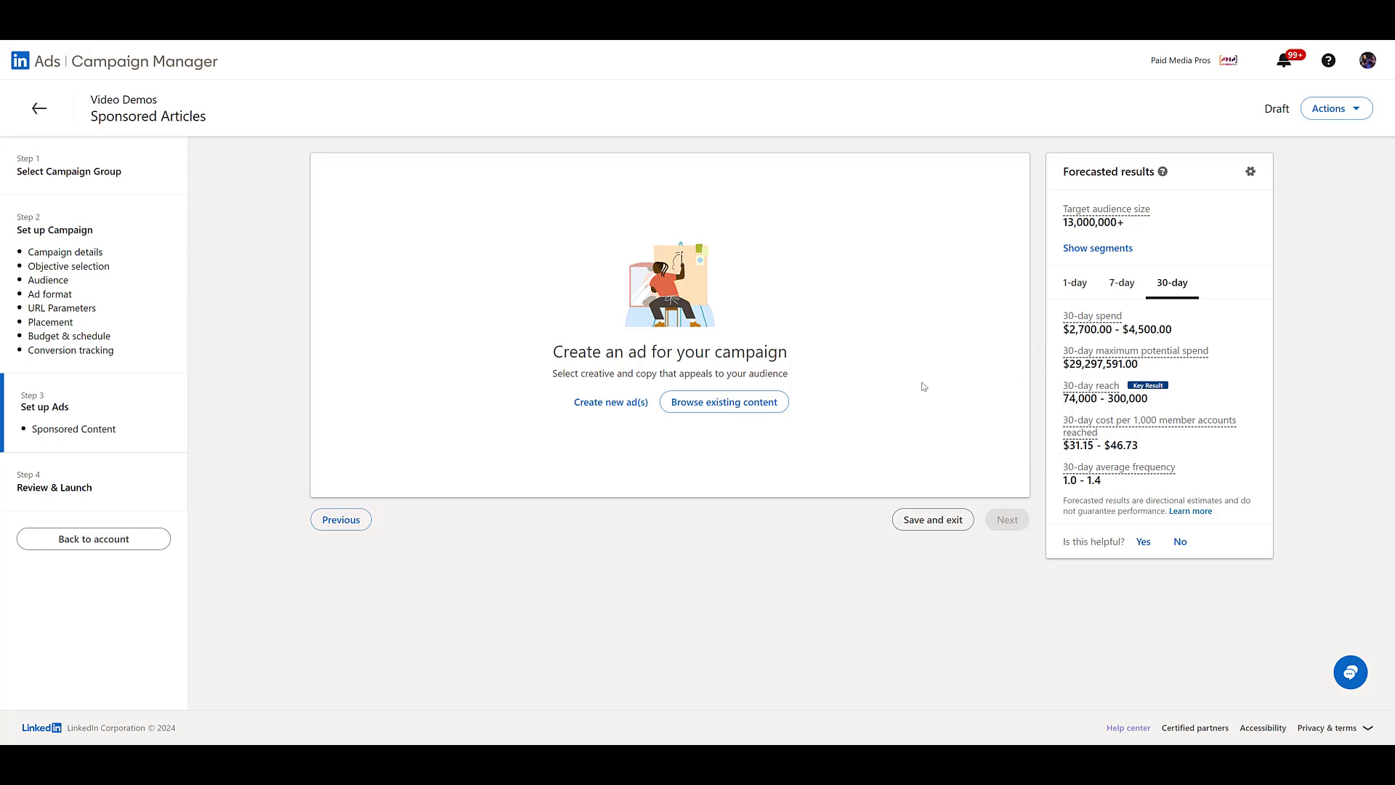
click(718, 415)
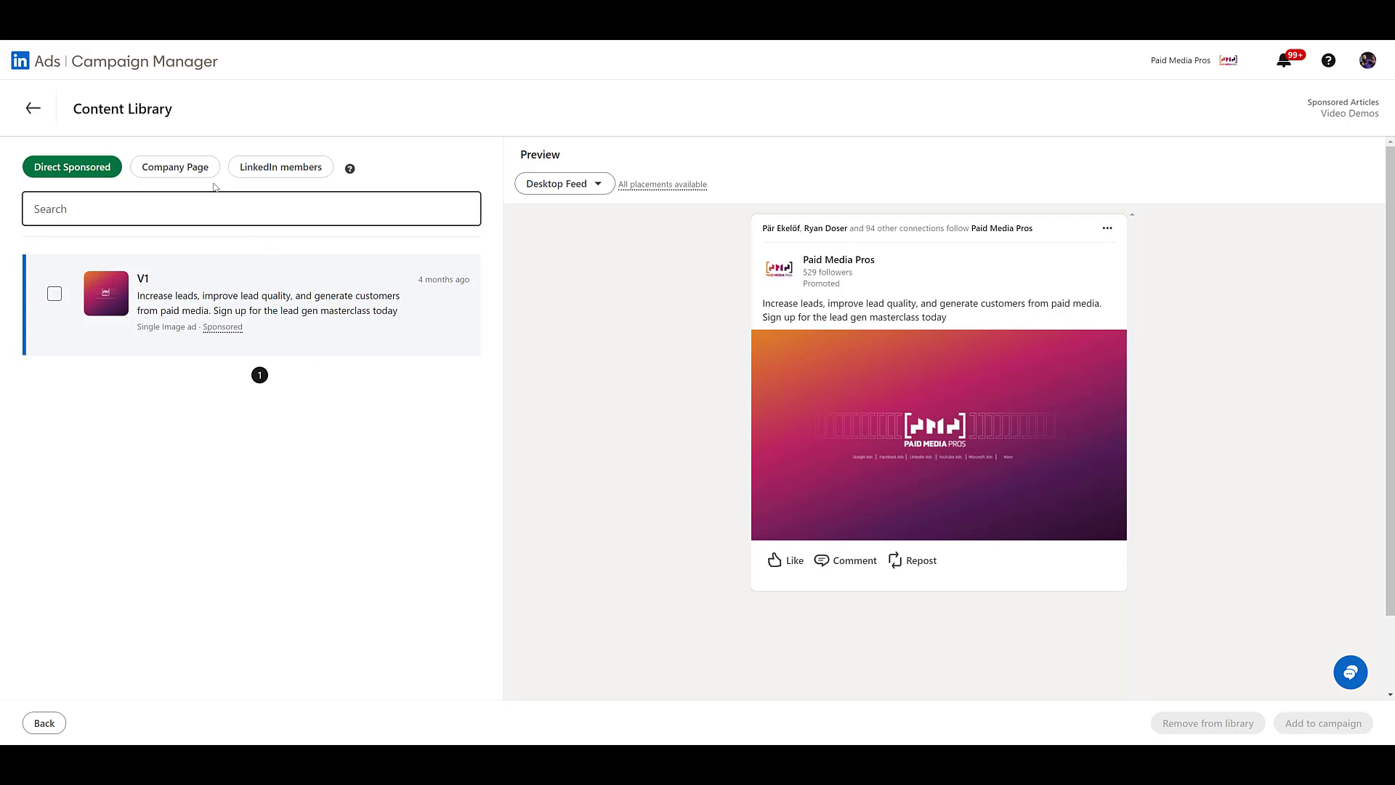
Step: Filter the Content Library to Company Page posts and select 'Sponsored Articles are Here'
click(171, 174)
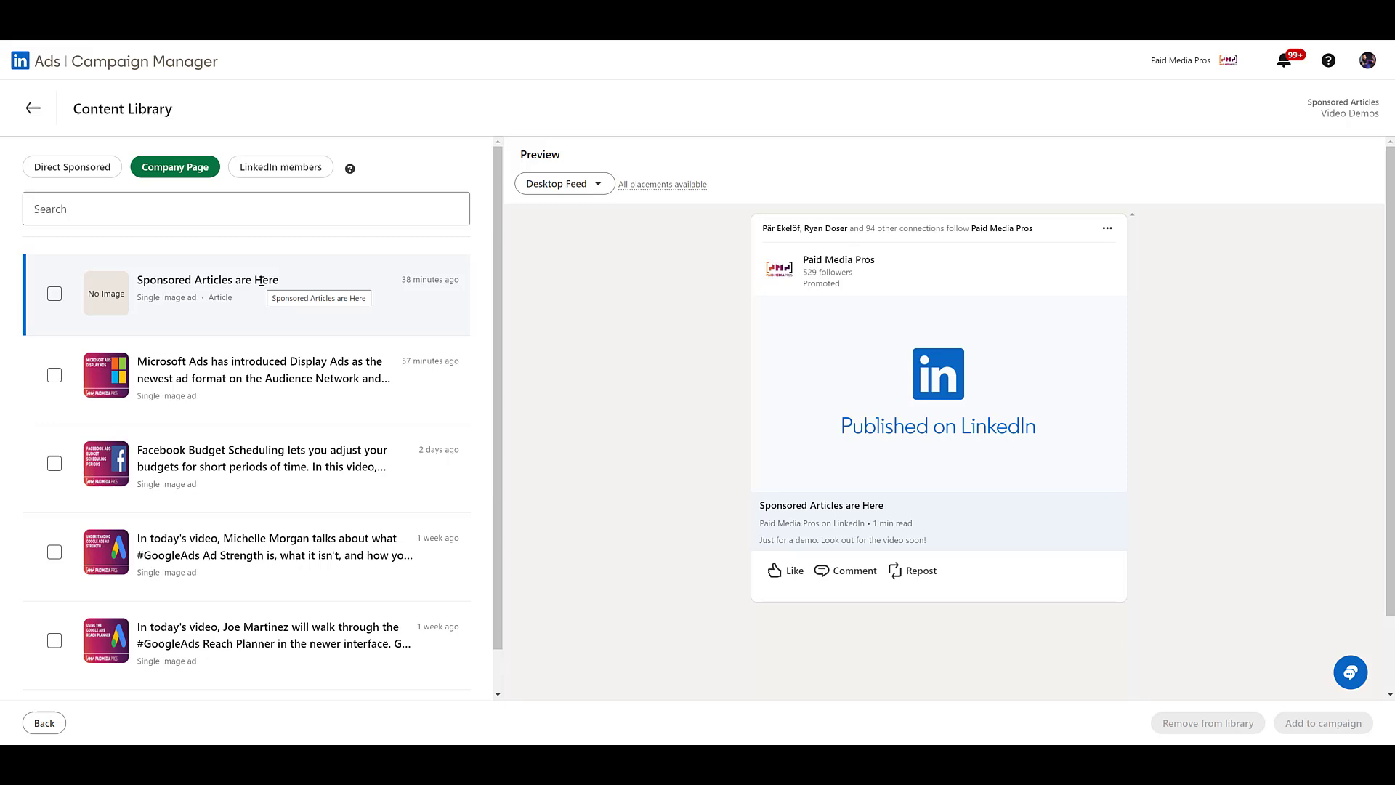
click(60, 298)
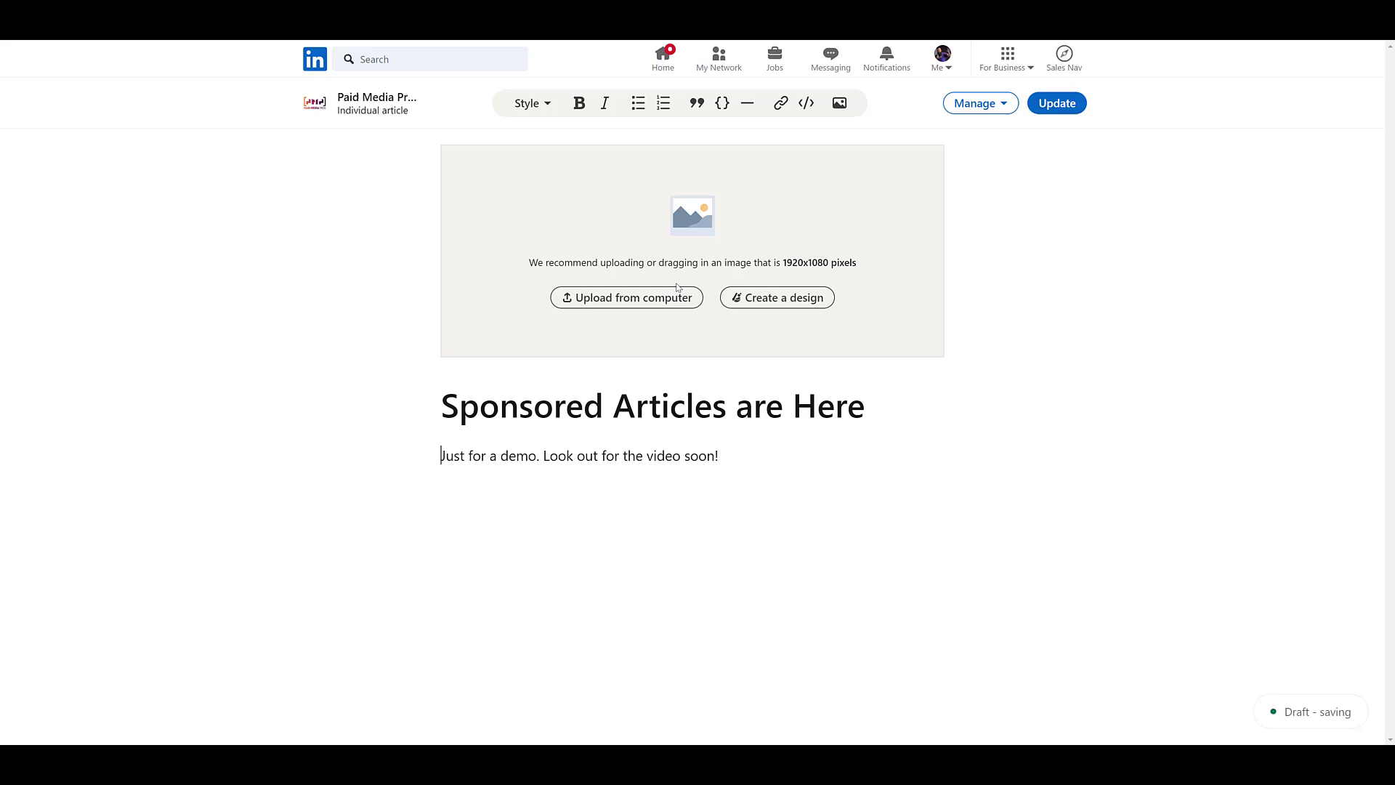
Step: Upload a banner image from the computer as the article's cover and update it
click(625, 299)
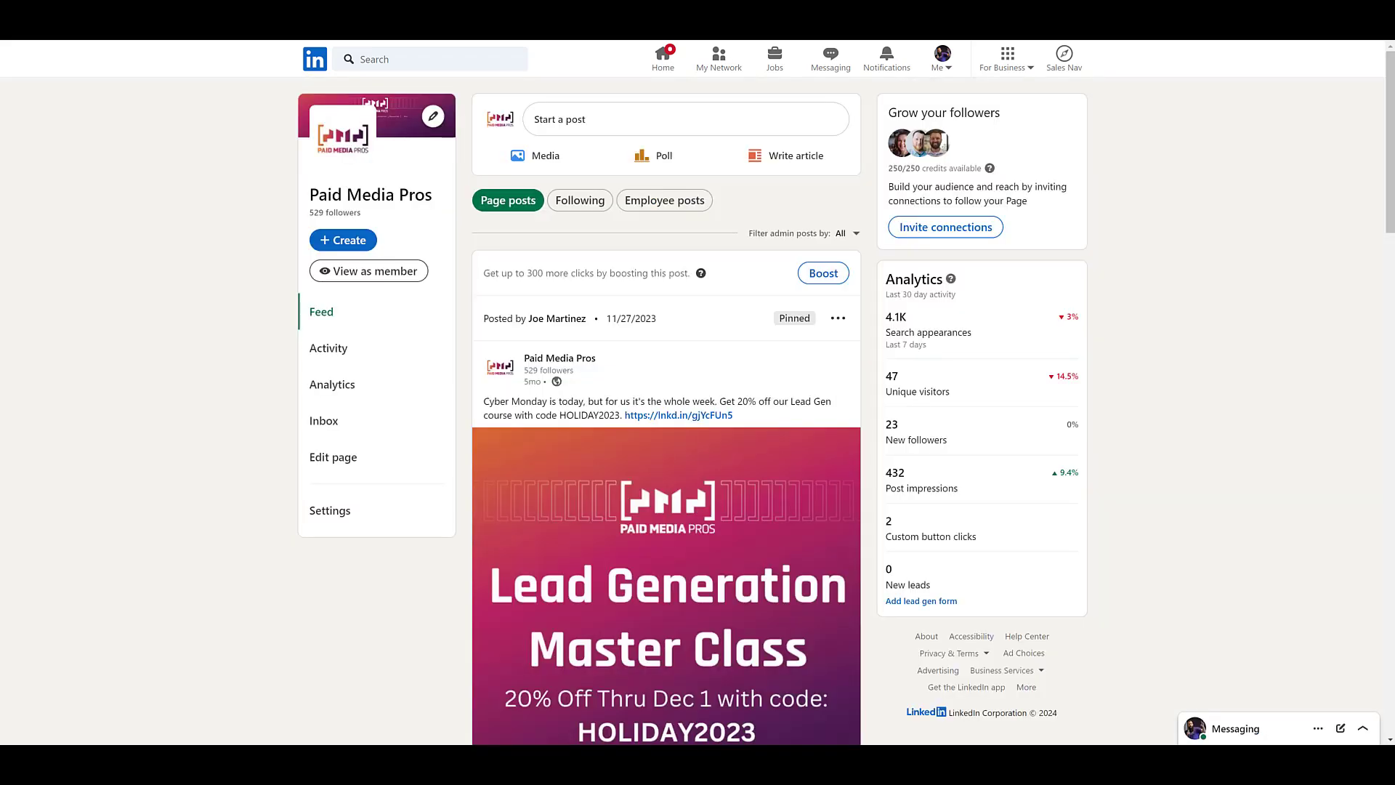
scroll(741, 161, down, 9)
scroll(742, 161, down, 3)
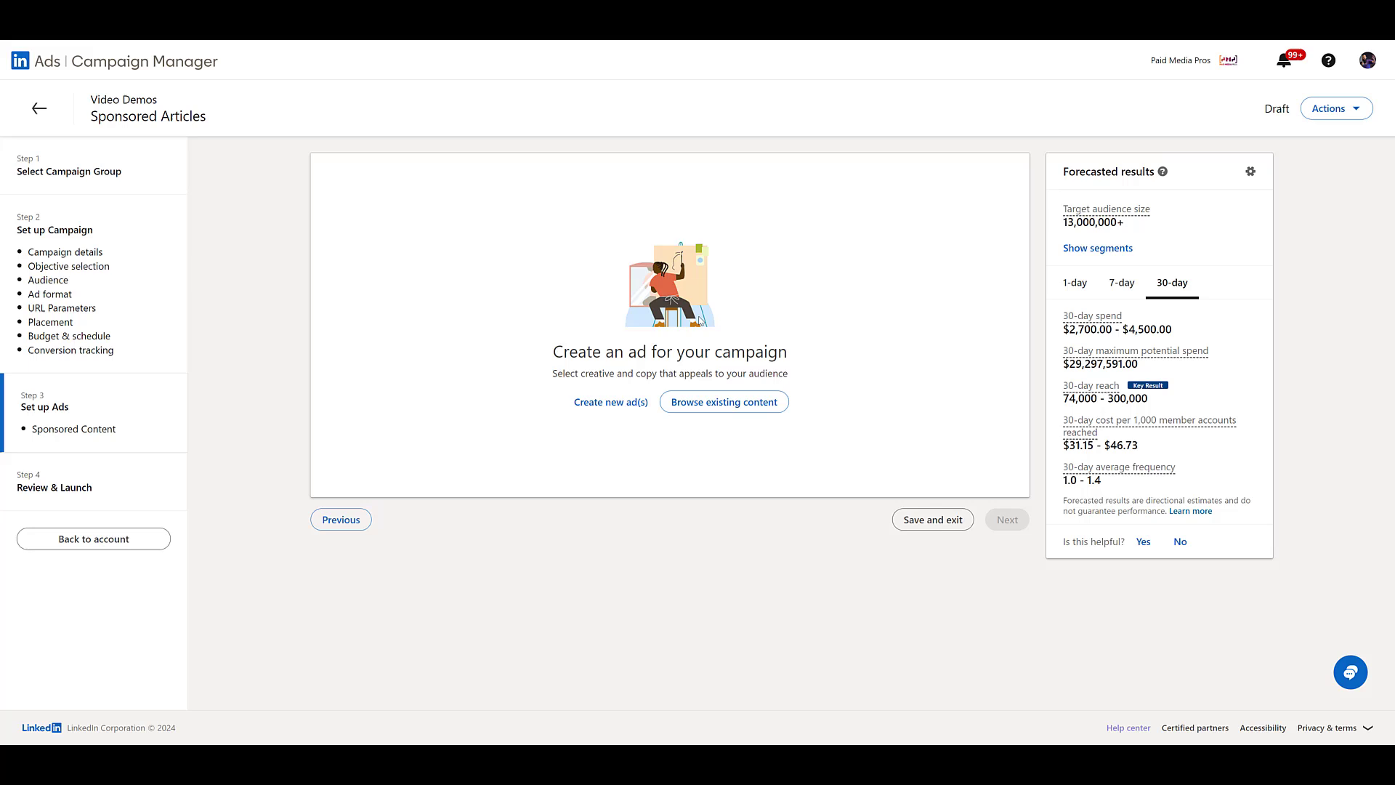
Step: Add the Company Page article 'Sponsored Articles are Here' to the campaign from existing content
click(745, 409)
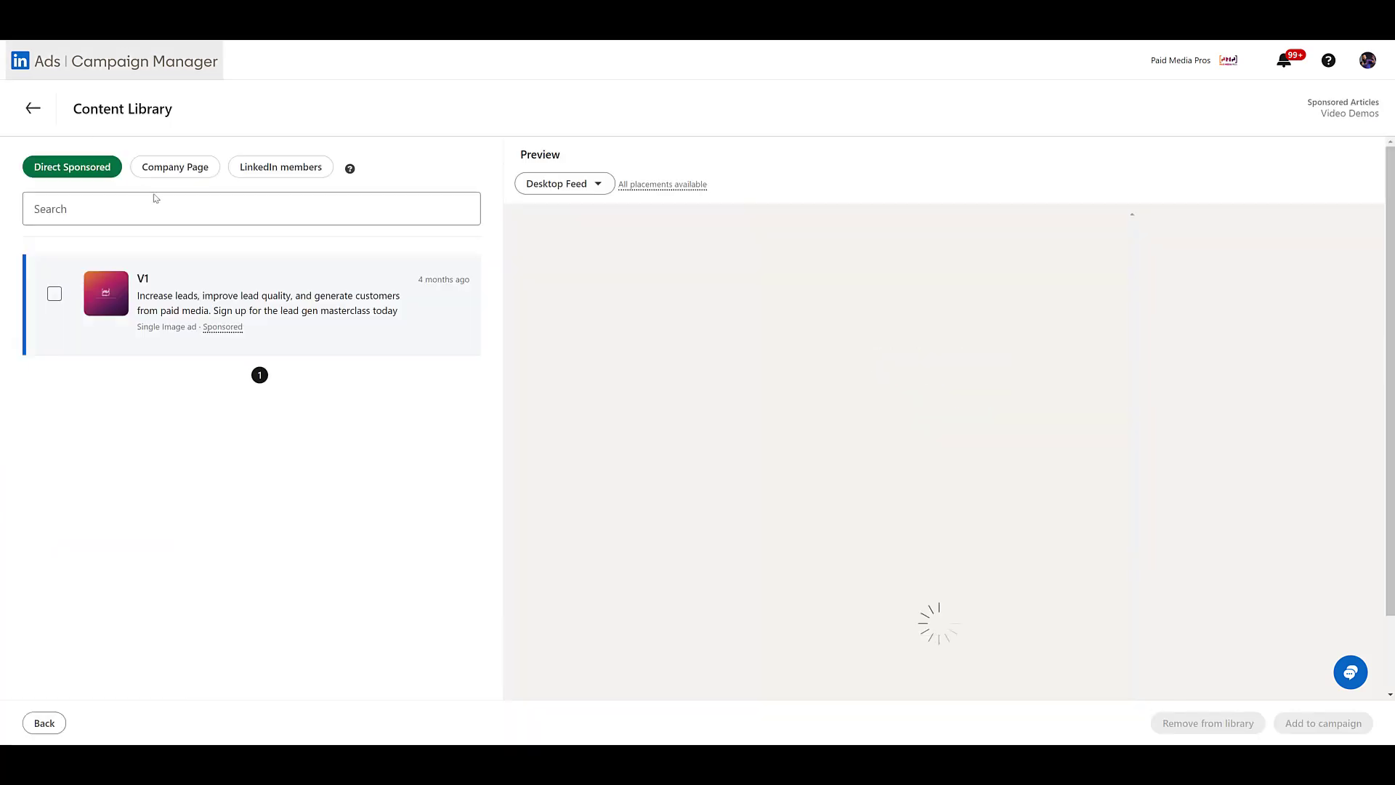
click(170, 179)
click(55, 294)
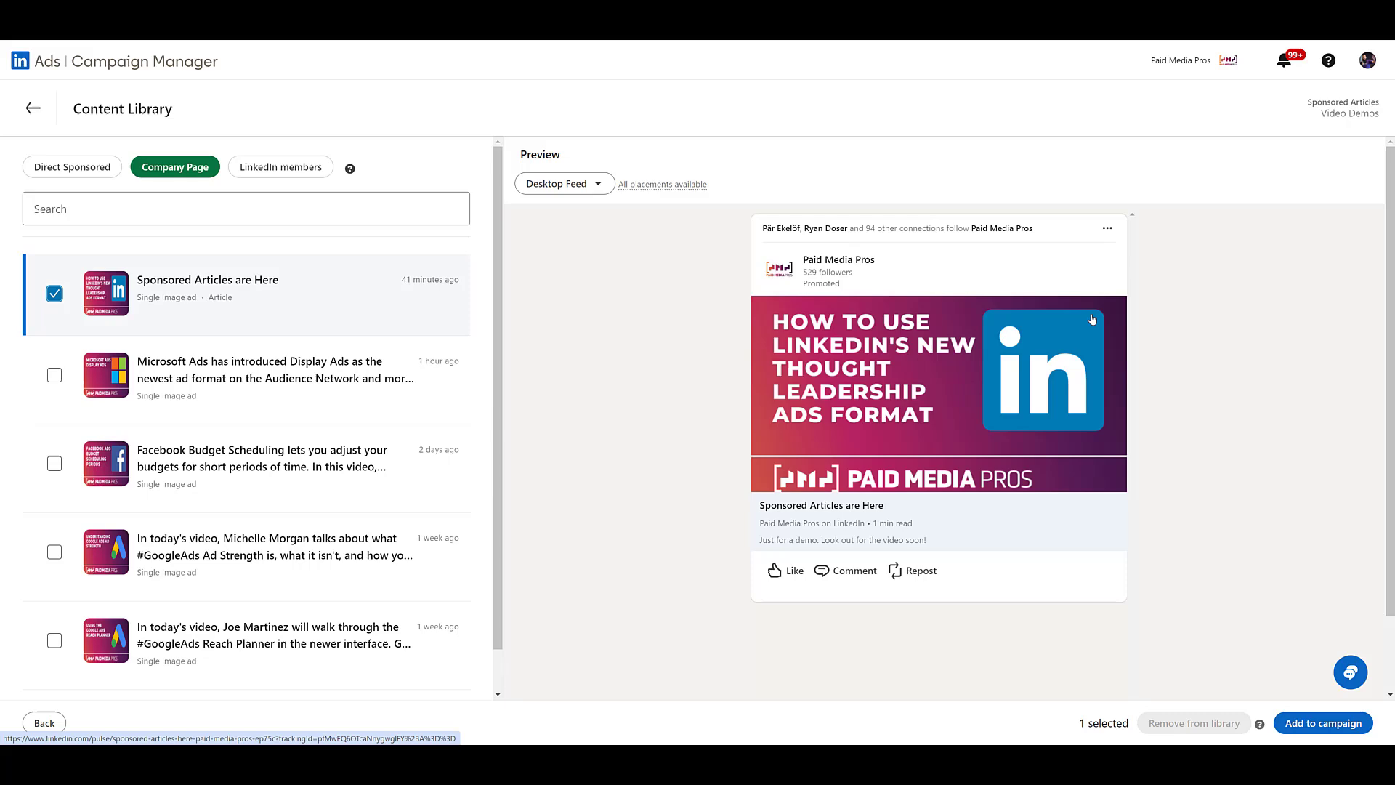
click(1340, 736)
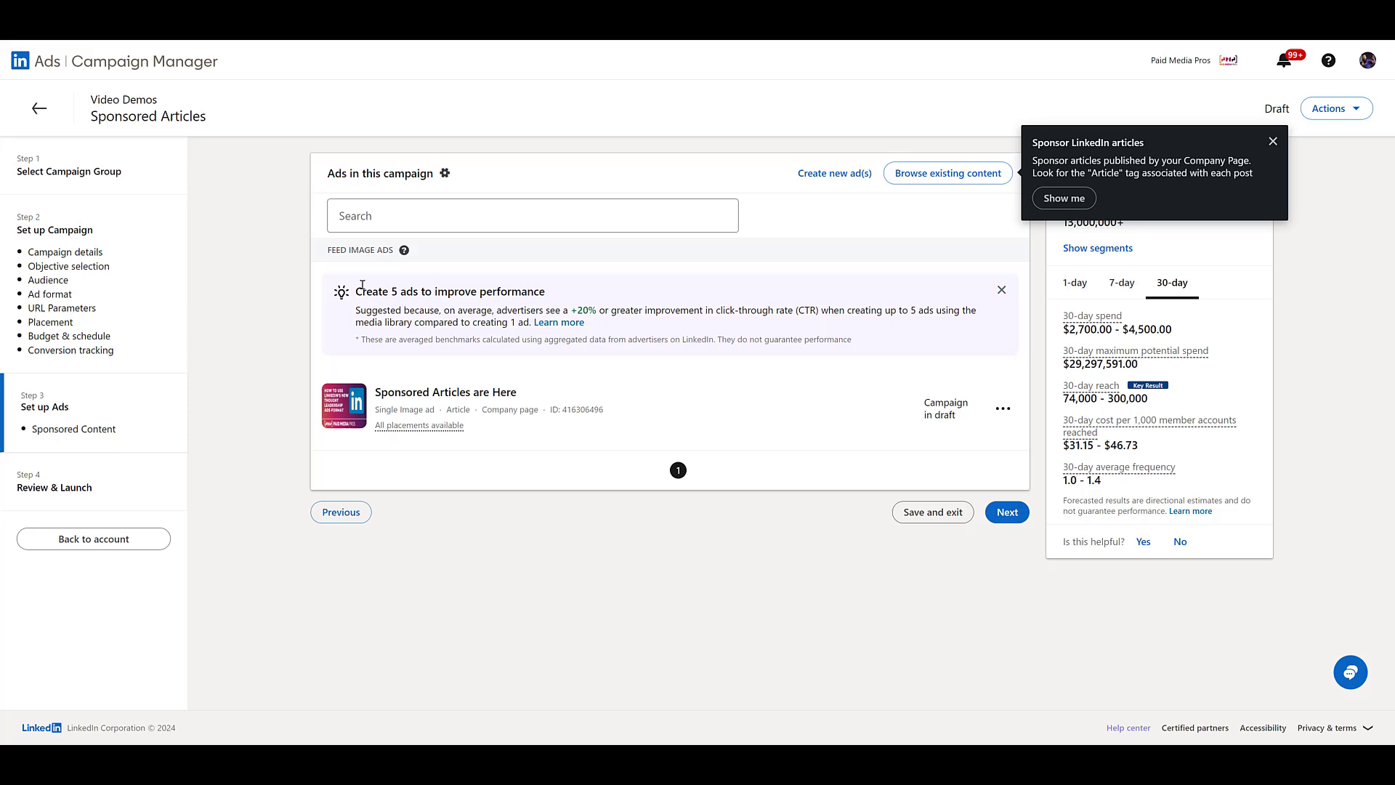
Step: Bring up the actions menu for the article ad in the Sponsored Articles - Lead Gen campaign
click(1003, 411)
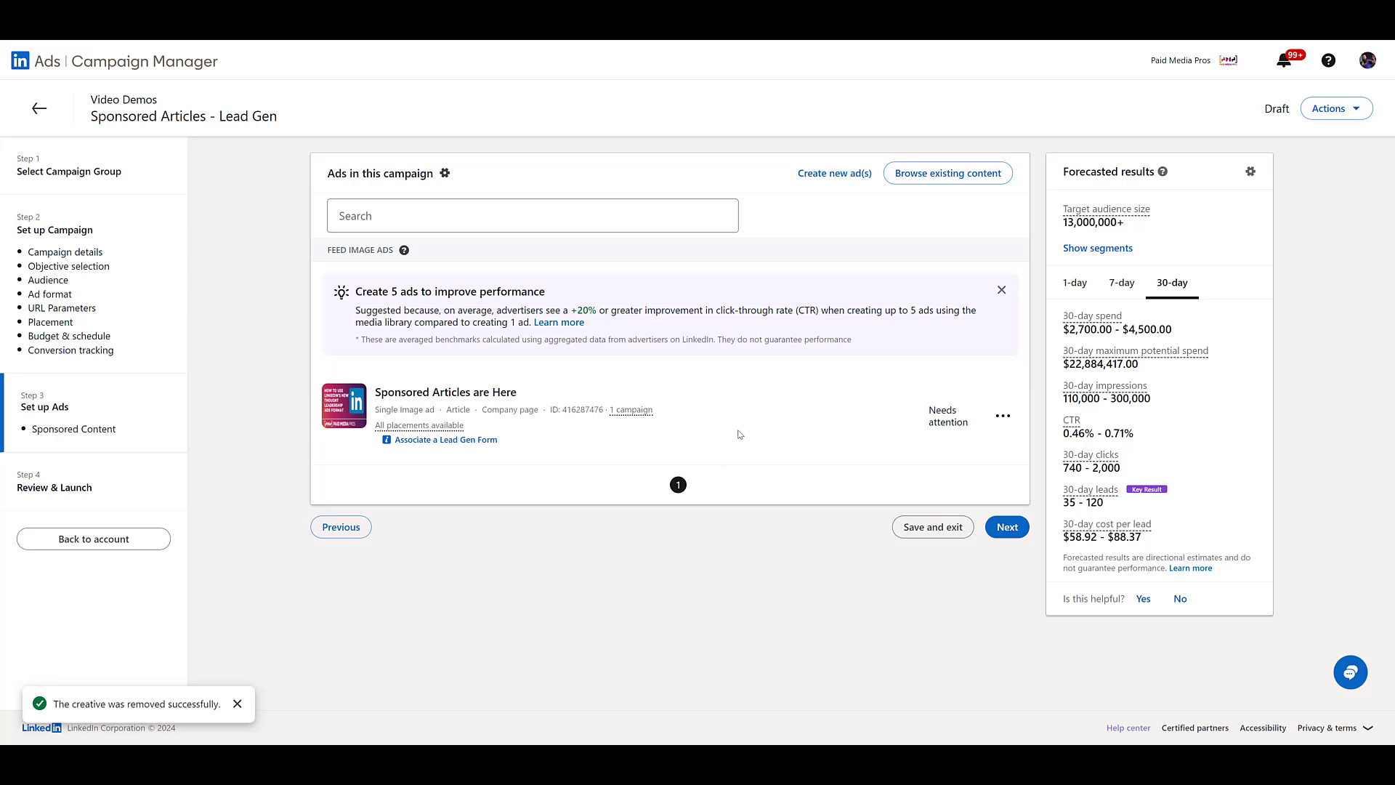
Step: Choose Associate a Lead Gen Form under the article ad
click(440, 442)
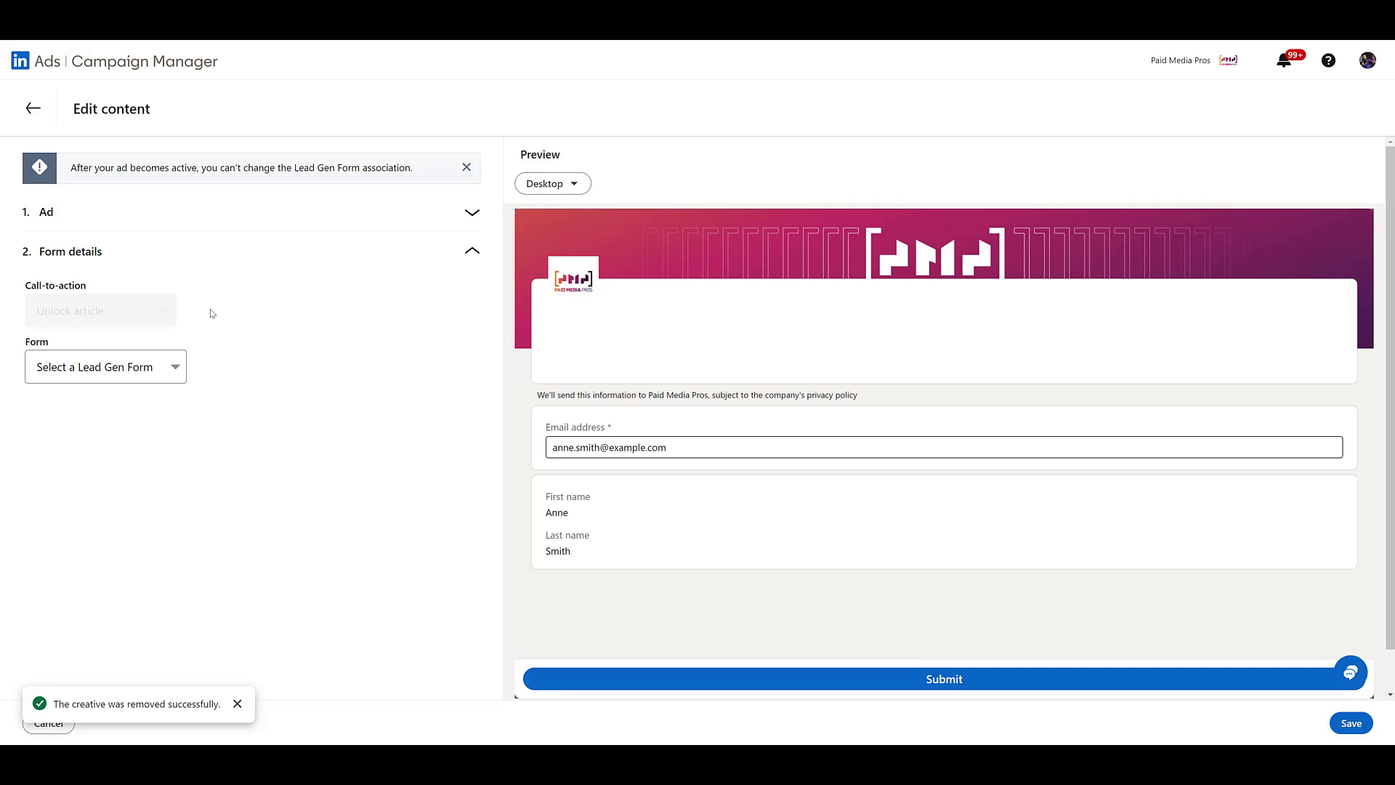
Step: Create a new lead gen form from the Form dropdown and focus its offer headline fields
click(166, 369)
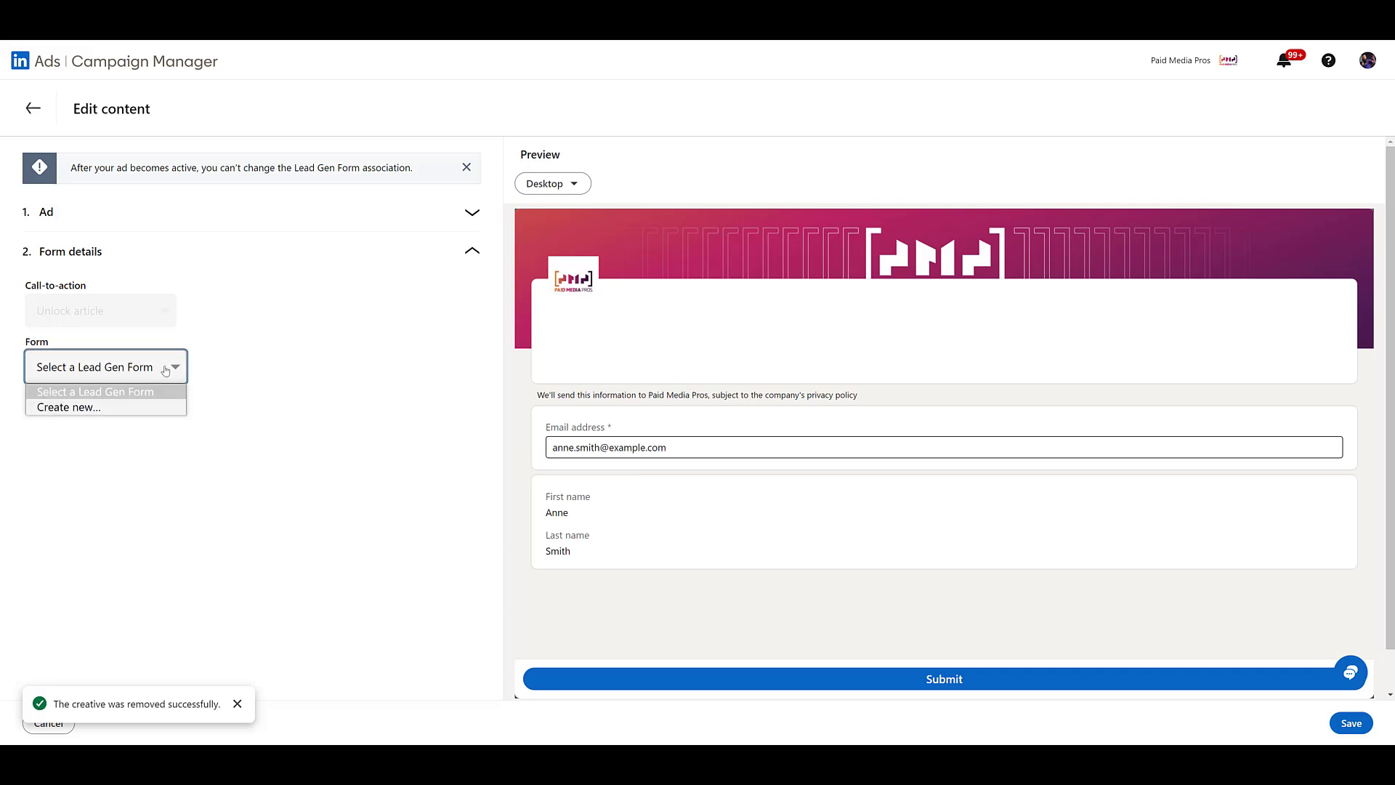
click(157, 407)
scroll(312, 354, down, 3)
click(315, 357)
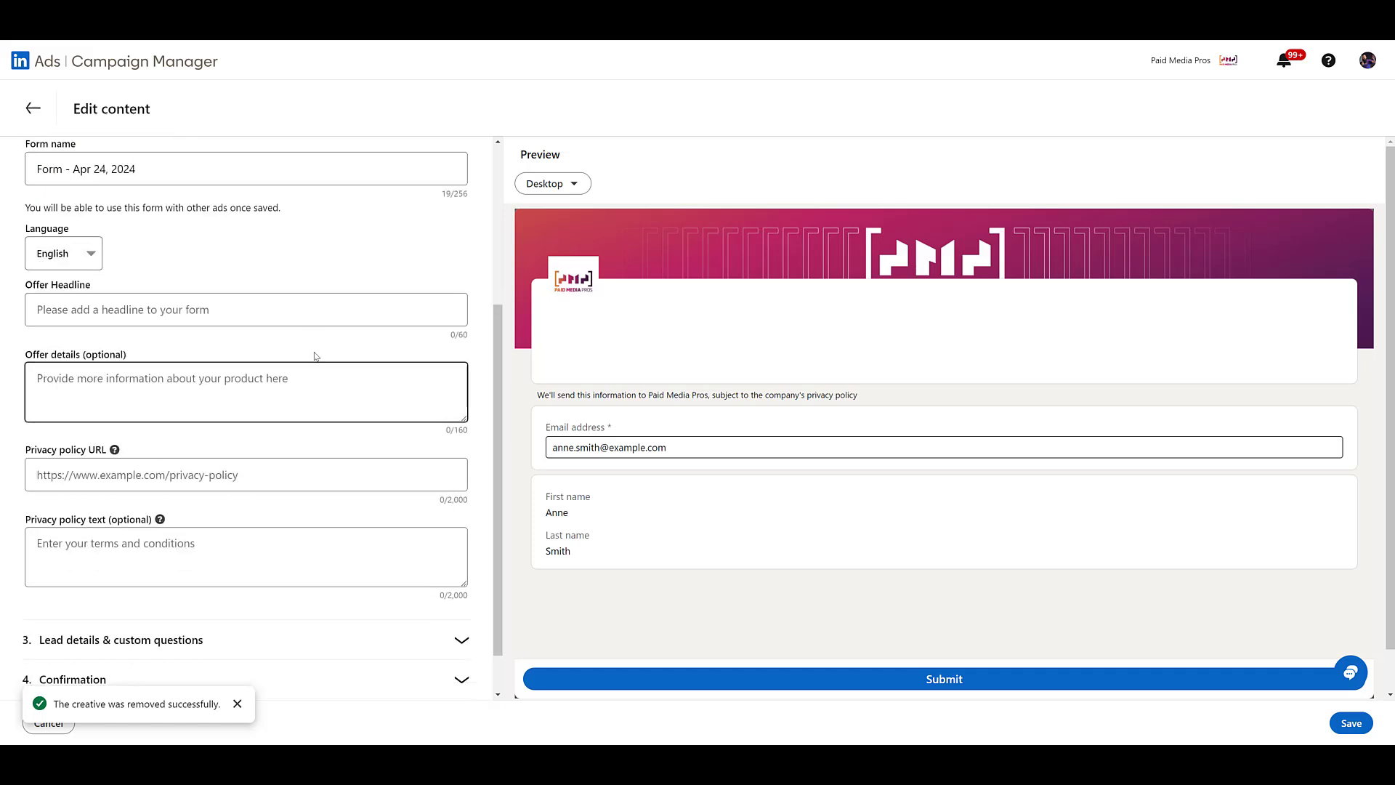
click(216, 320)
Step: Expand the new form's Confirmation section and focus the confirmation message box
scroll(217, 322, down, 1)
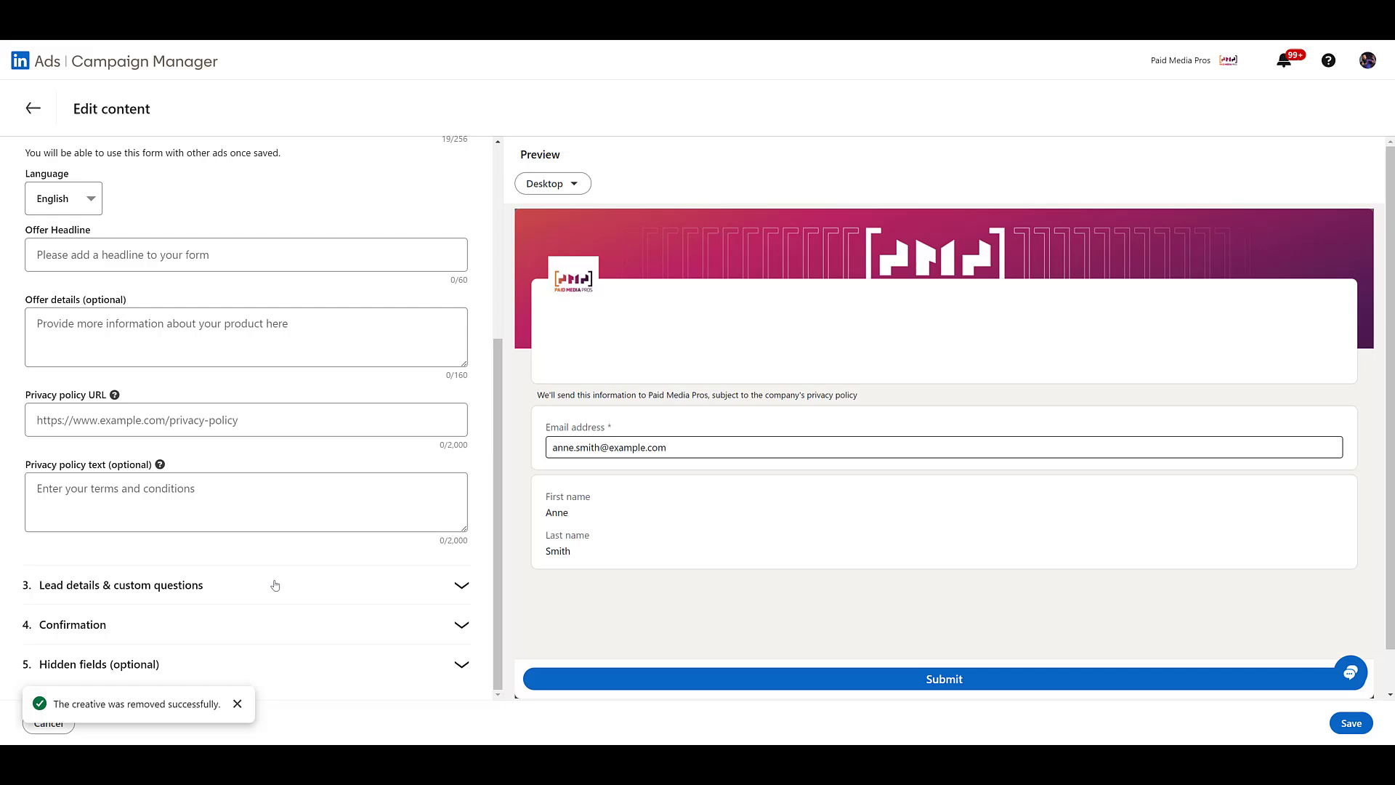
click(302, 625)
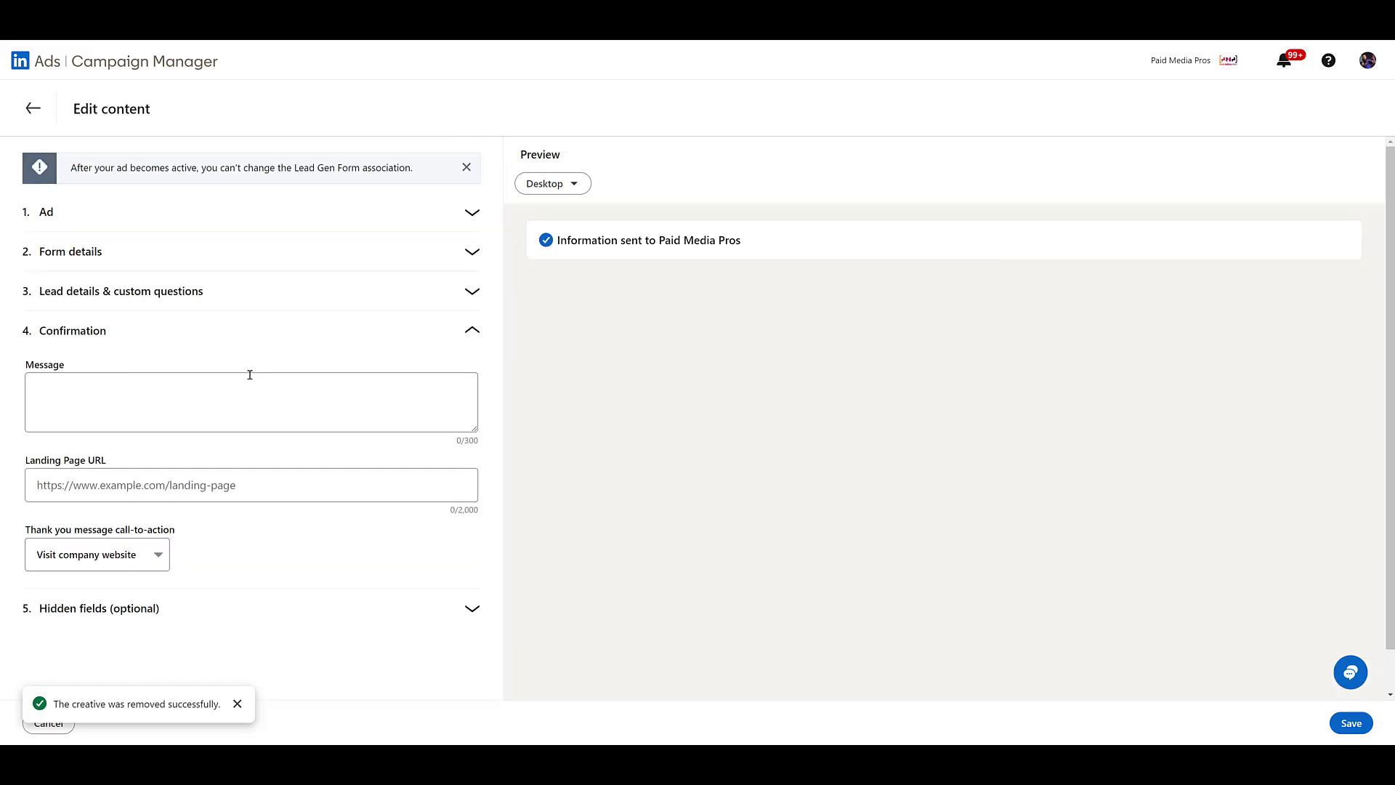
click(243, 388)
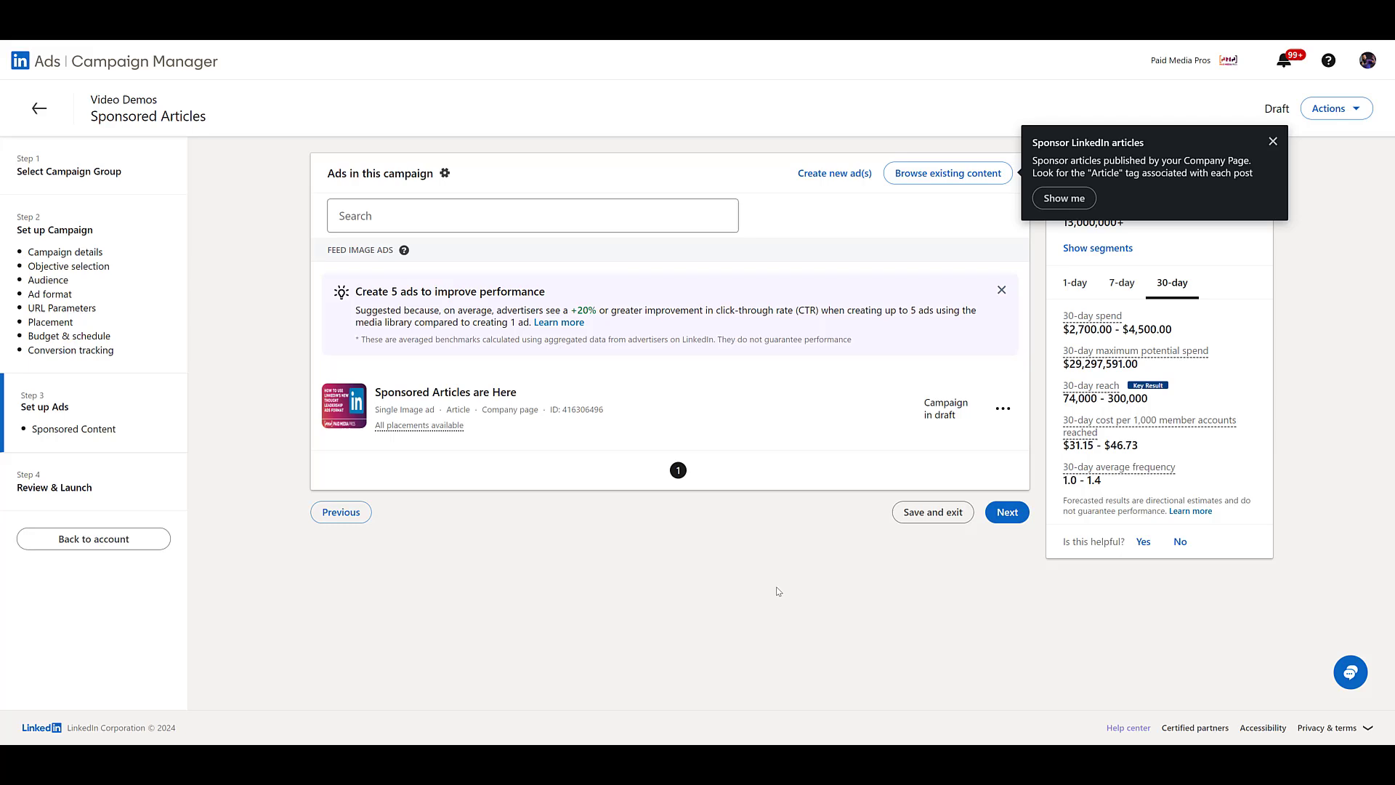
Step: Move the campaign to Review & Launch, then view the Columns presets without changing them
click(1005, 511)
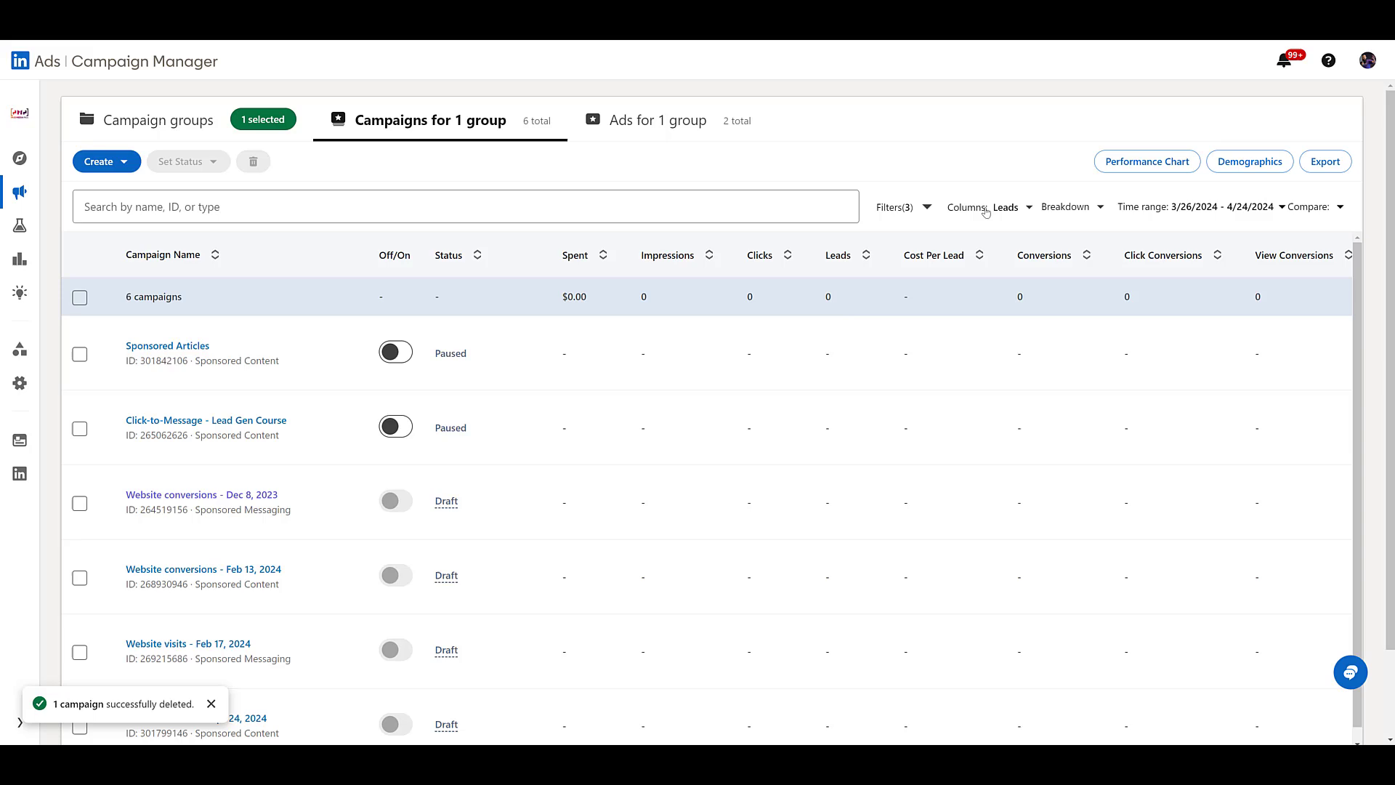
click(1010, 208)
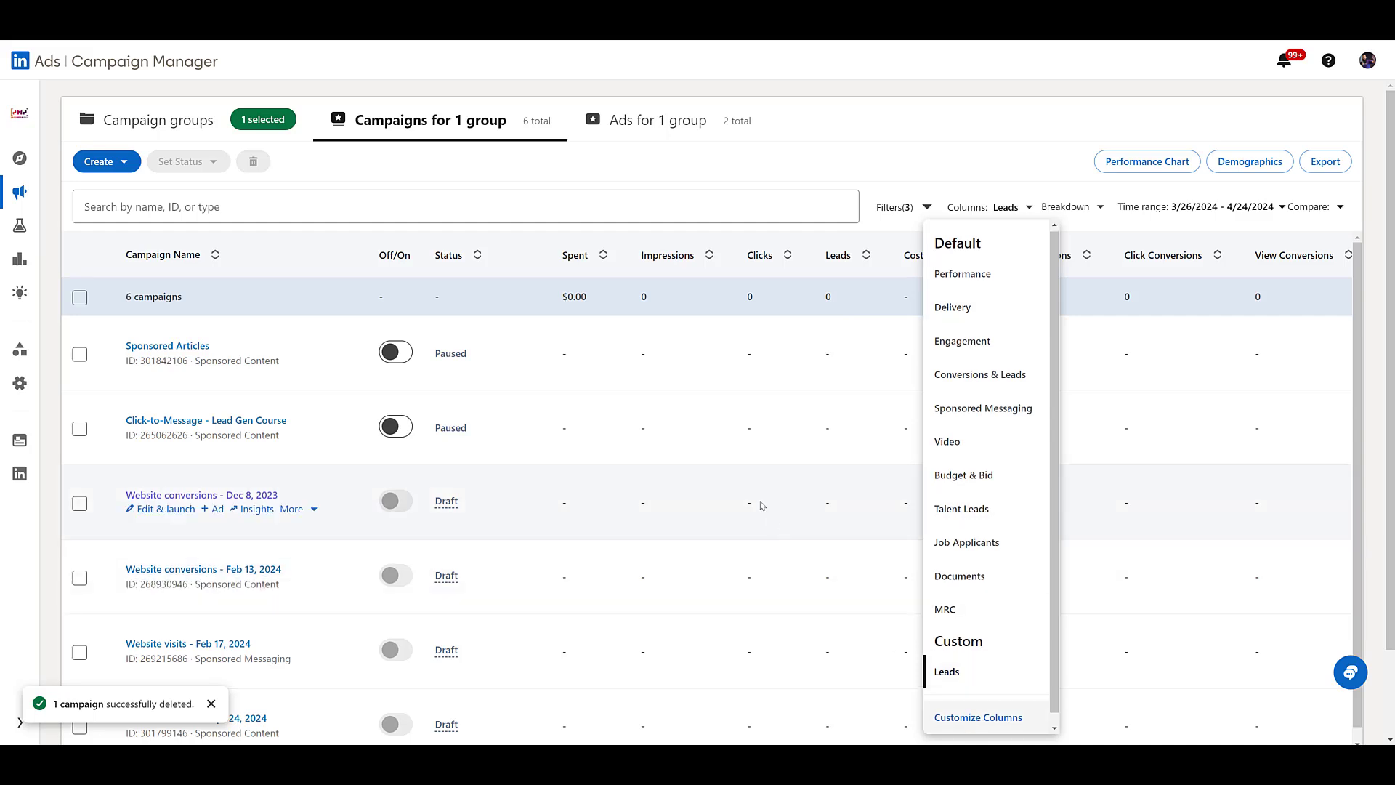
click(851, 166)
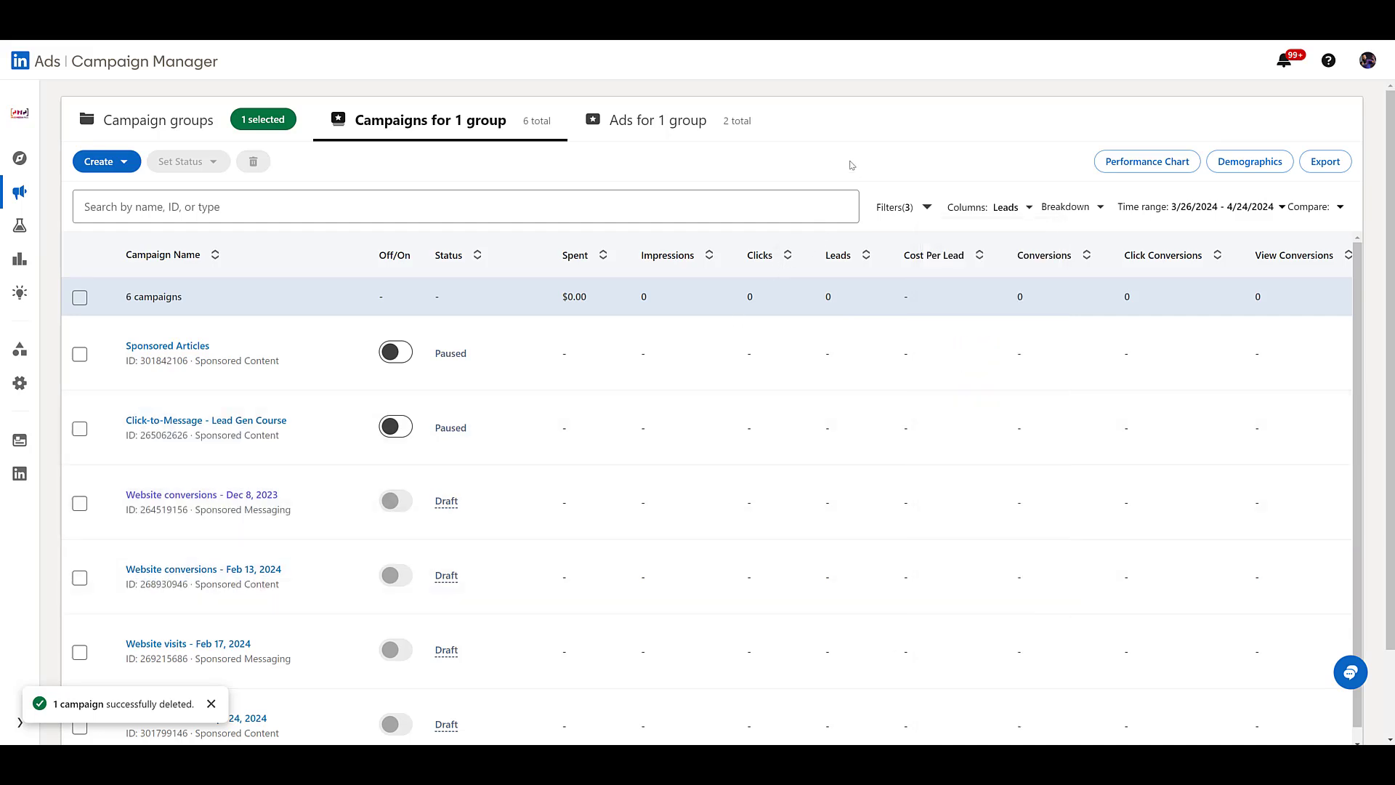